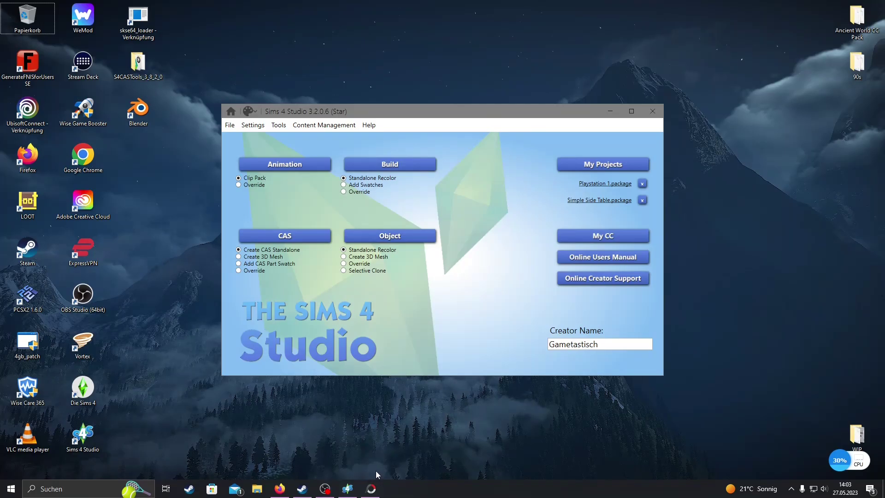
click(376, 489)
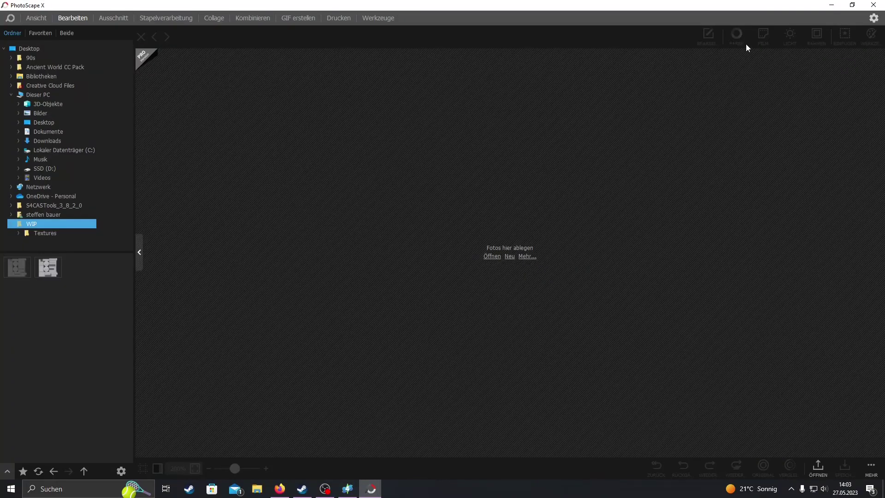
click(832, 6)
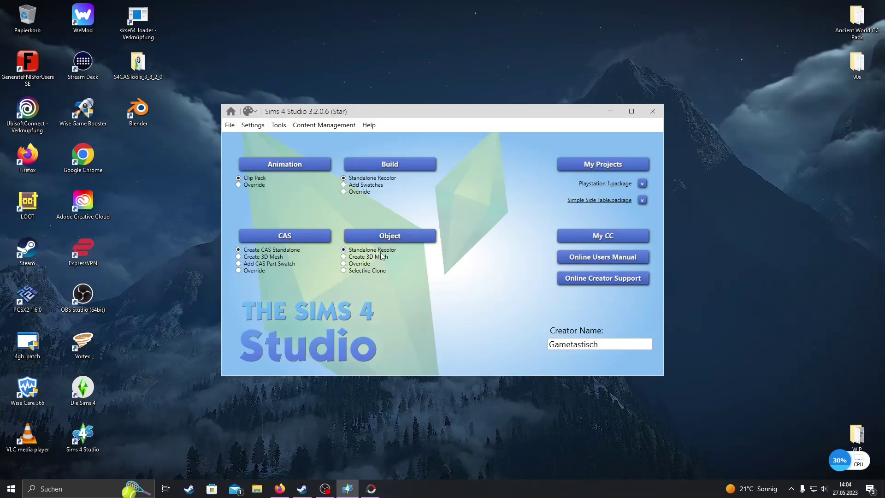
Start a standalone object recolor based on the gold-framed painting with the red and blue saxophonist picture.
click(398, 240)
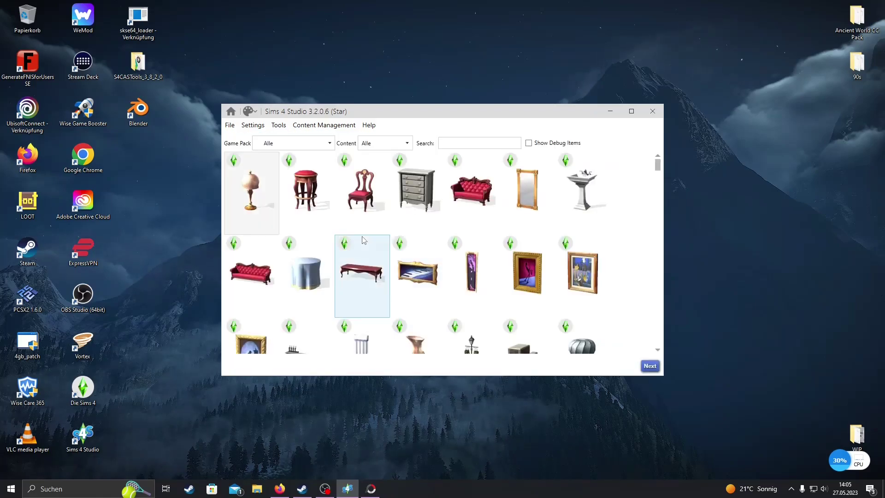
scroll(415, 258, down, 6)
scroll(433, 270, down, 10)
scroll(468, 249, down, 10)
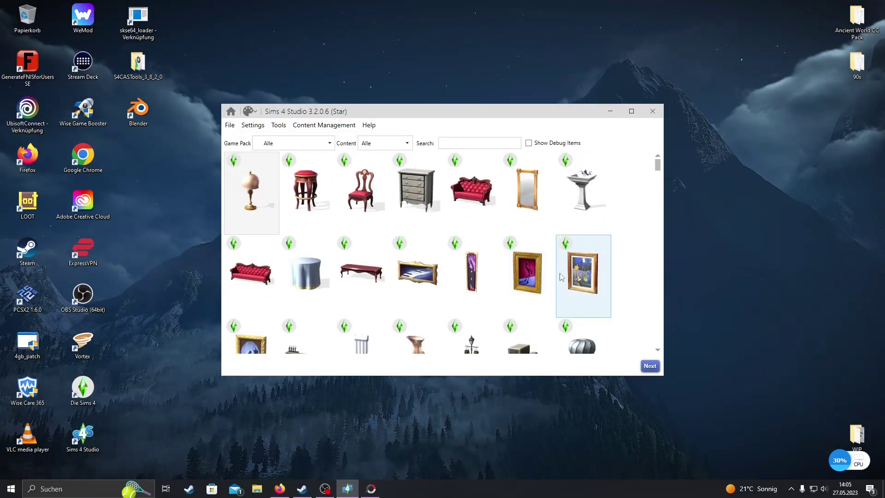
click(532, 275)
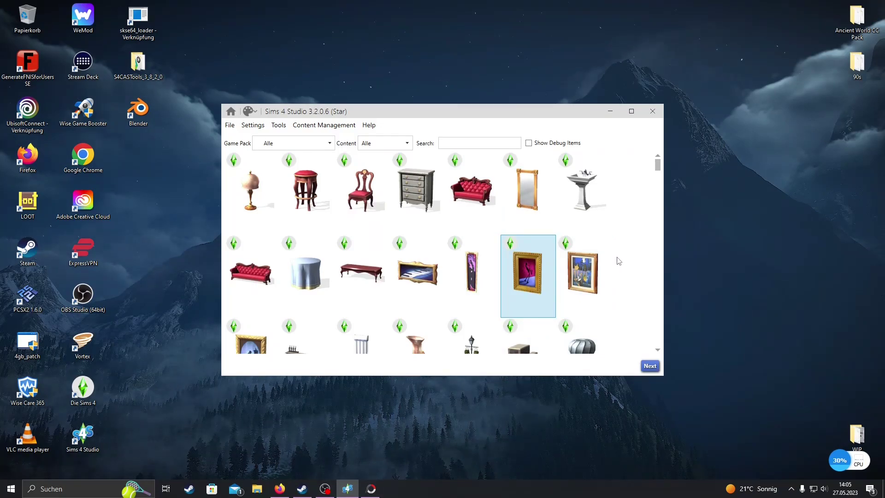
click(647, 369)
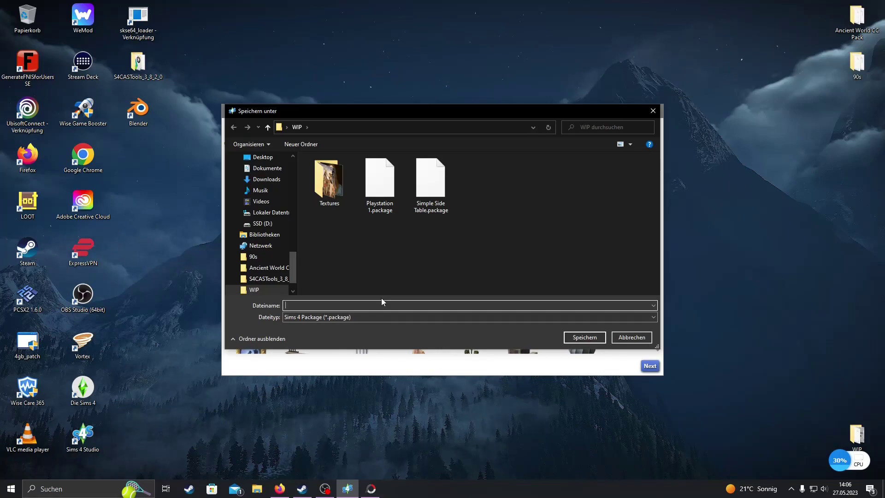
Save the new package as "Leonardo Da Vincis Paintings" in the WIP folder.
text(L)
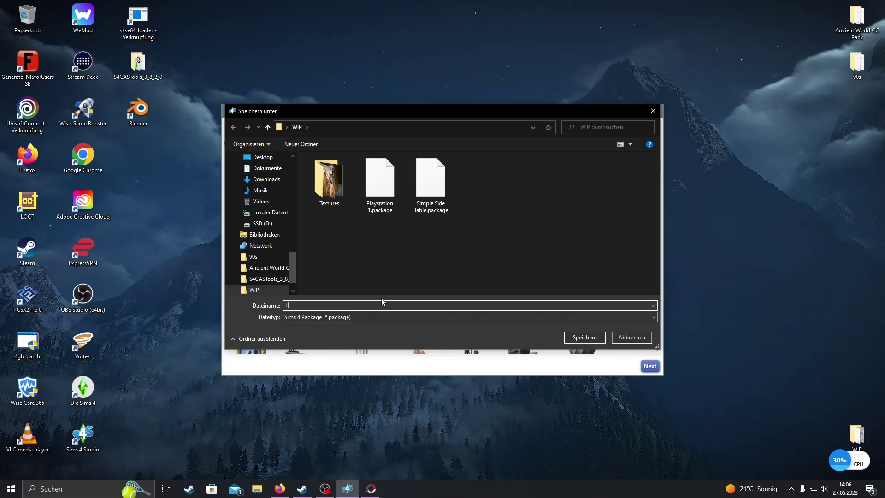
text(eonard)
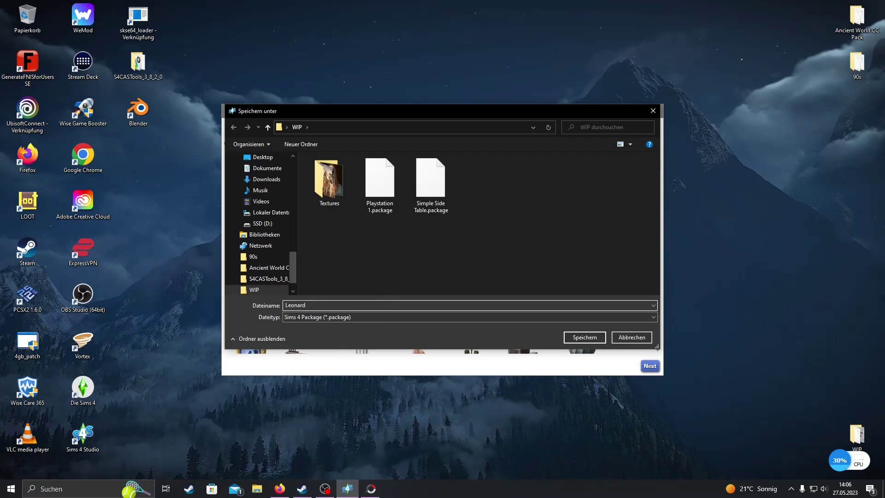
text(o Da Vinci)
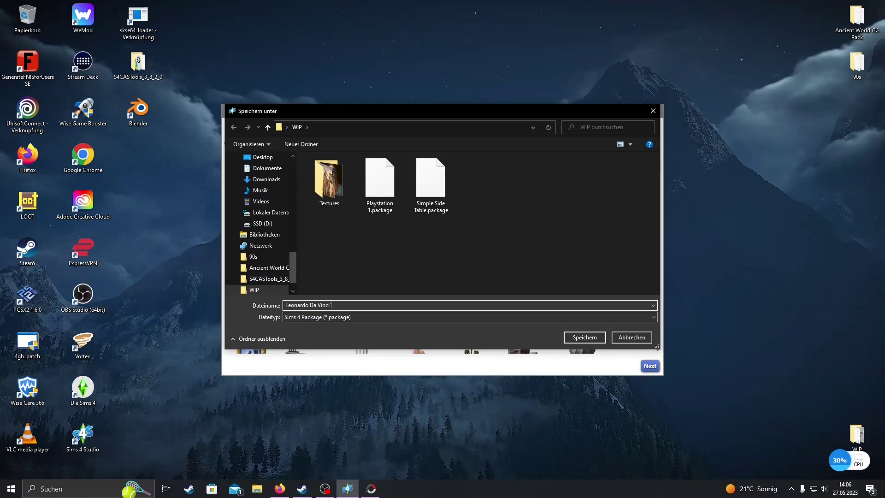
text(s Paintings)
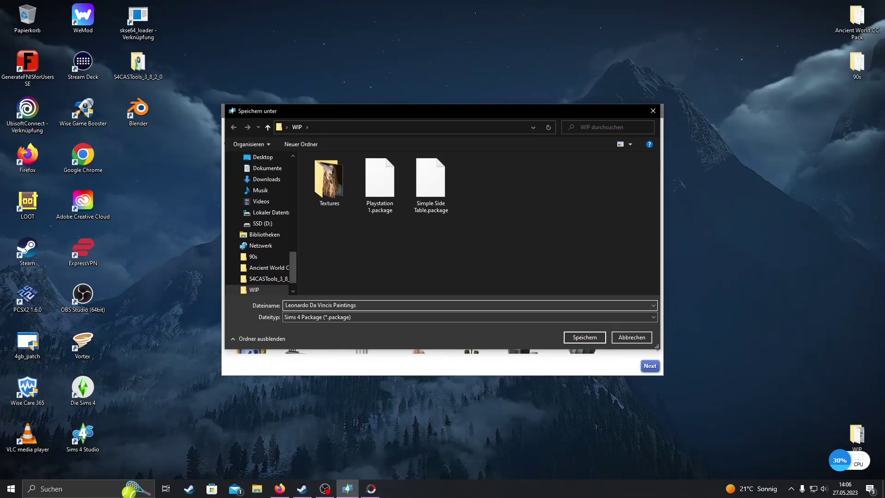
click(590, 337)
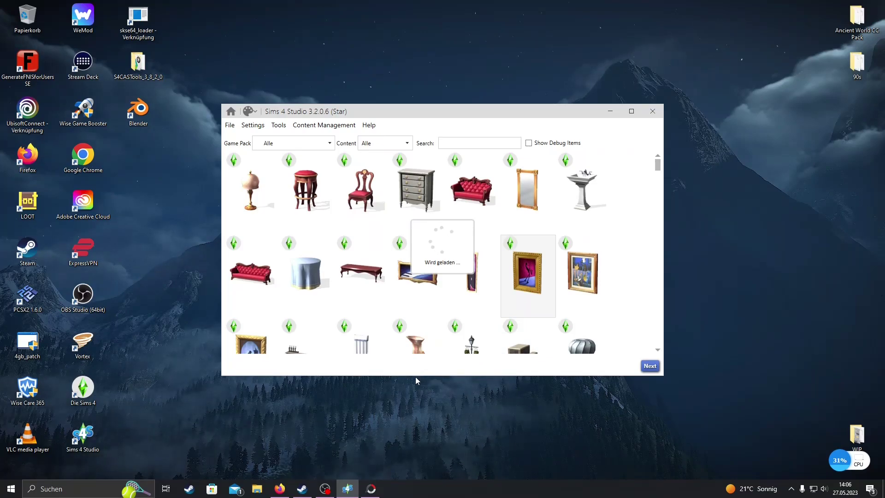
Preview the painting's seven frame color swatches one after another and return to the gold one.
mouse_move(379, 319)
mouse_down()
mouse_move(356, 306)
mouse_move(380, 264)
mouse_move(168, 256)
mouse_move(201, 279)
mouse_move(421, 261)
mouse_up()
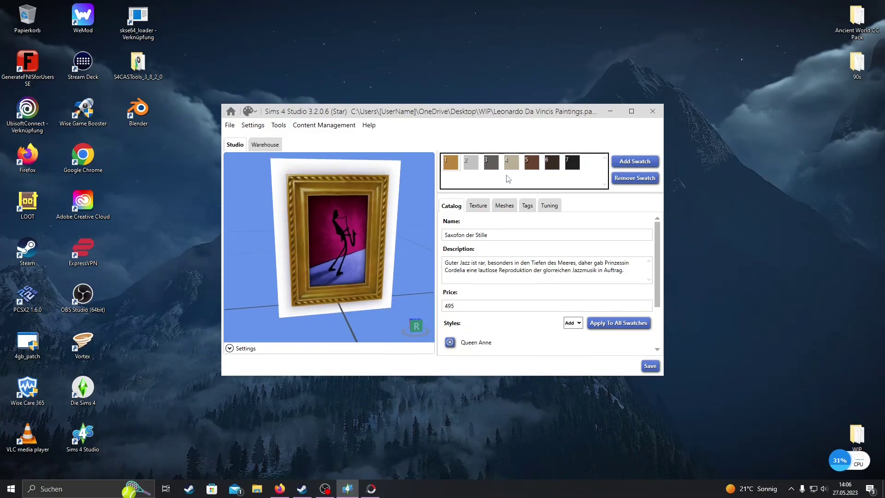
click(471, 162)
click(491, 162)
click(508, 164)
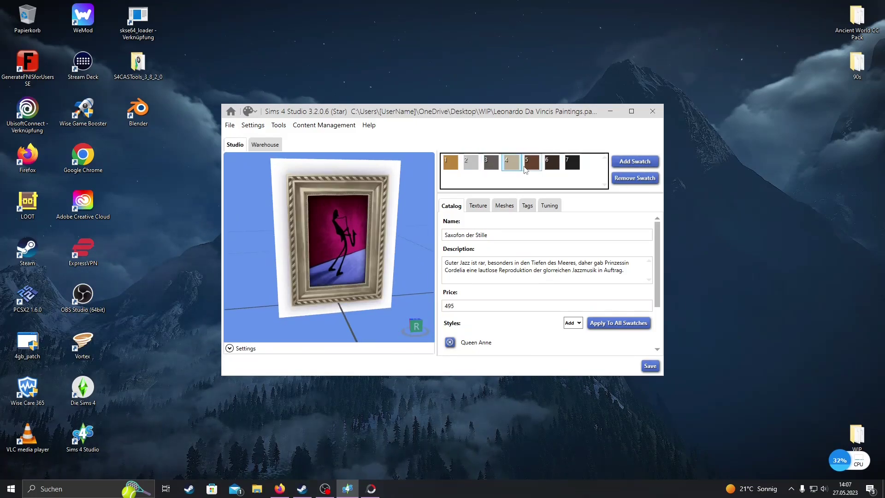
click(531, 164)
click(554, 165)
click(572, 163)
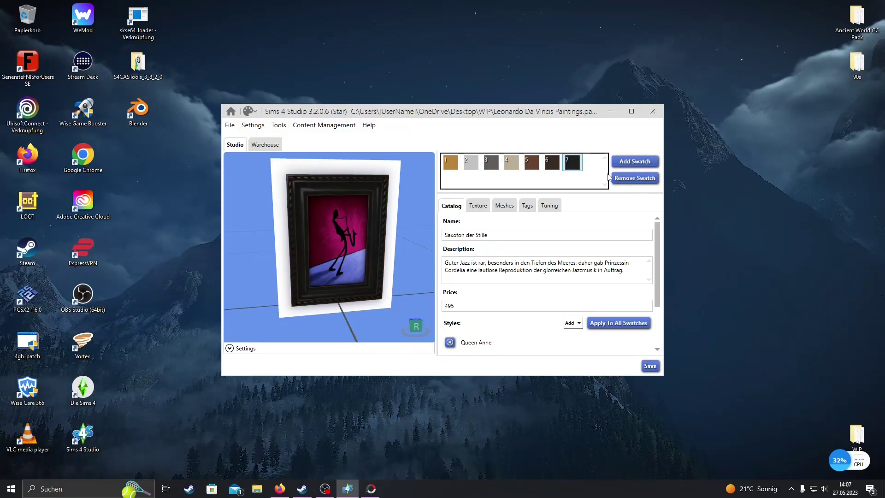
click(450, 162)
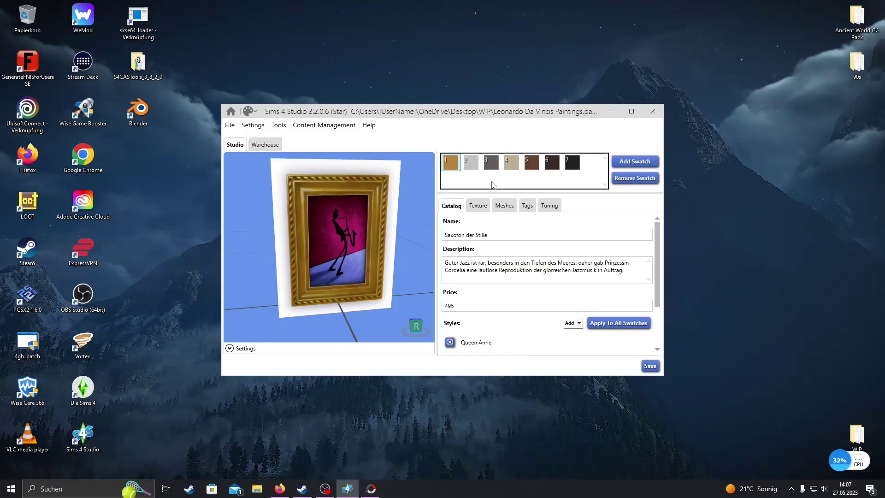
Remove swatches 4 to 7 from the painting, keeping only the gold, light grey and dark grey ones.
click(511, 164)
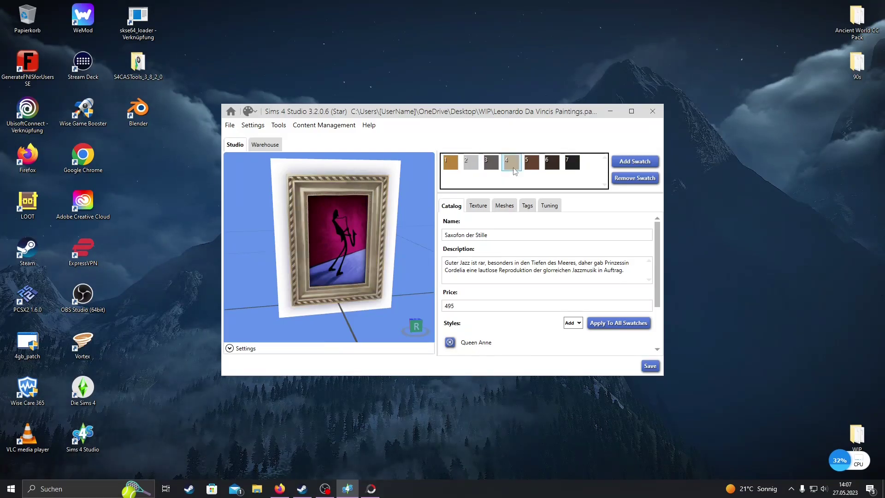
click(634, 181)
click(635, 182)
click(635, 182)
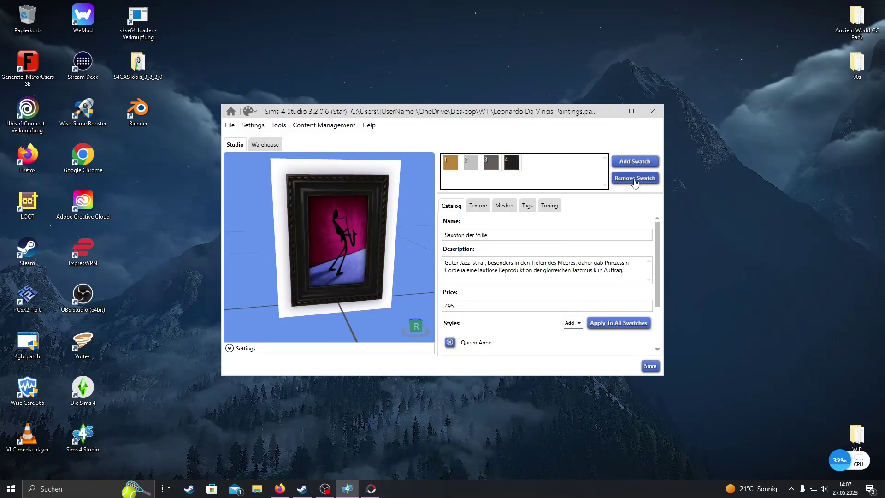
click(635, 182)
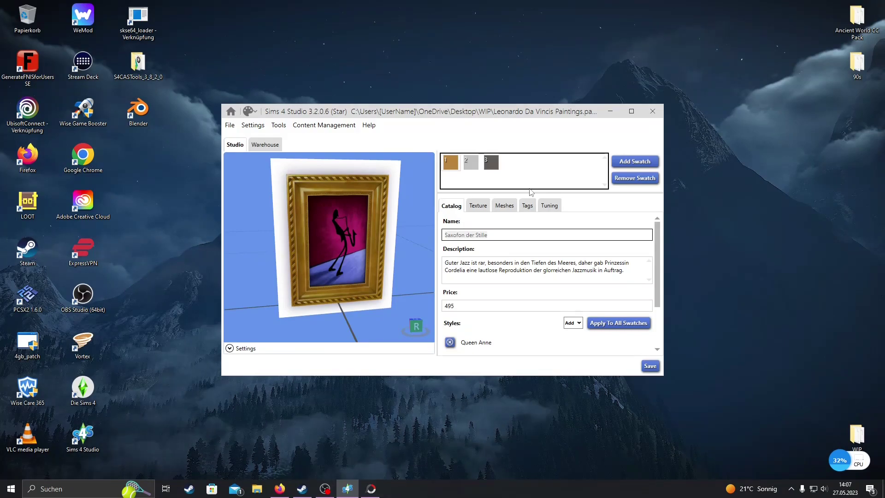
Fill in the catalog details with the name "Leonardo Da Vincis Paintings", the description "by Gametastisch" and a price of 100.
text(Leonardo Da Vincis)
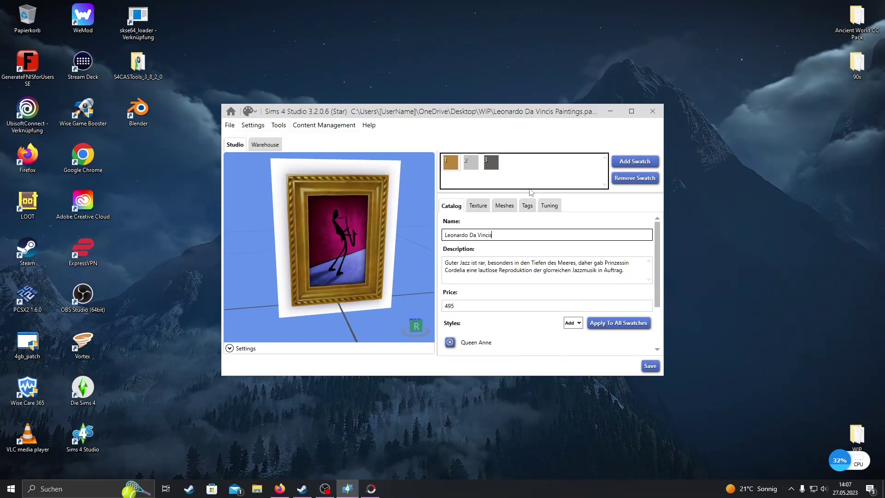
text( Paintings)
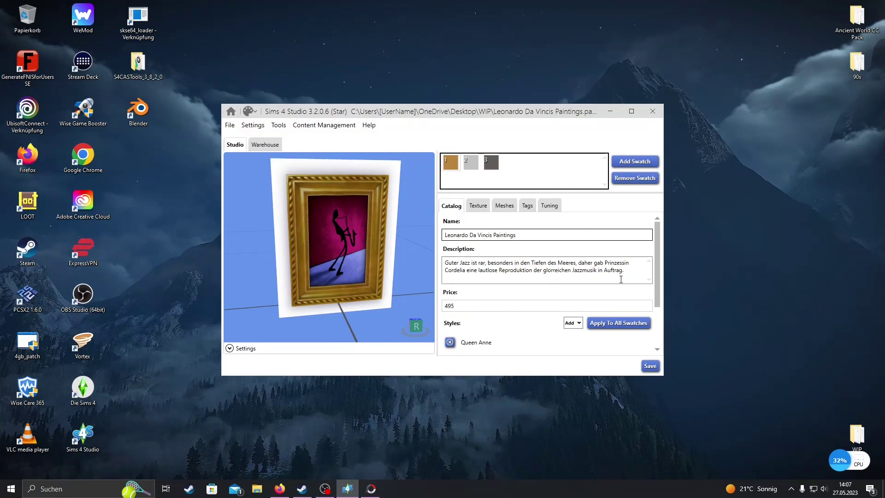
drag(626, 276, 405, 264)
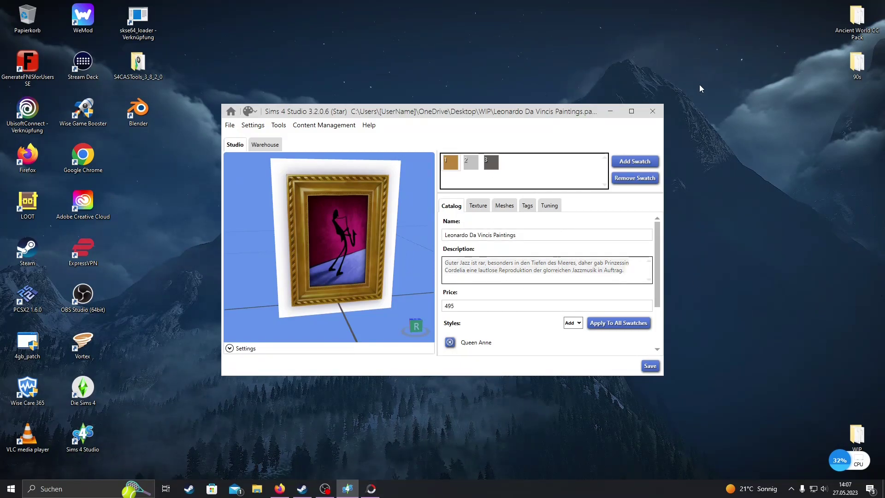
key(BackSpace)
text(by Gametastisch)
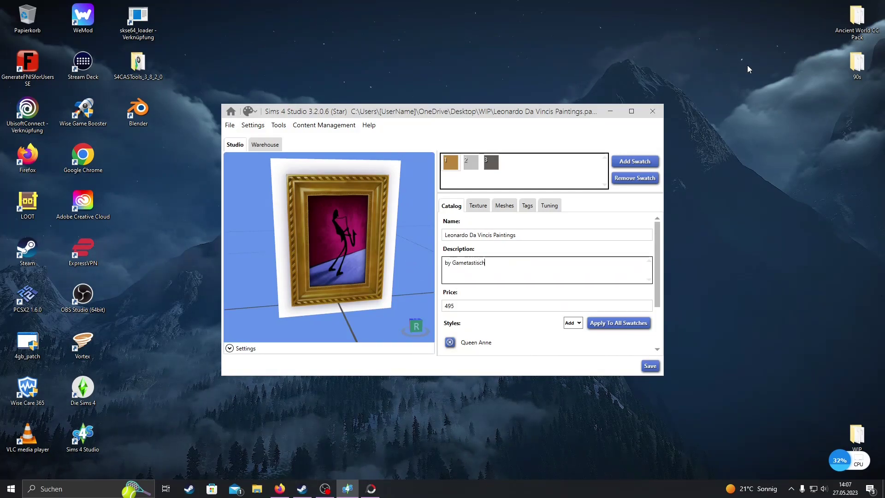
click(461, 305)
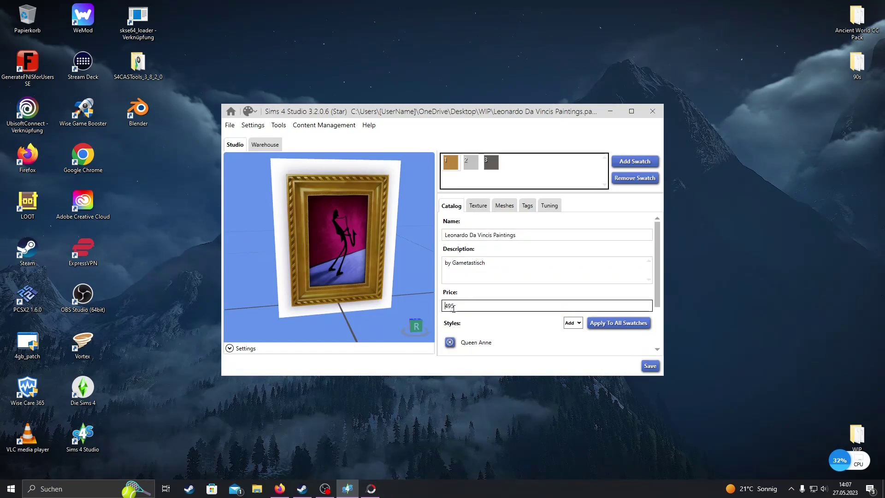
text(100)
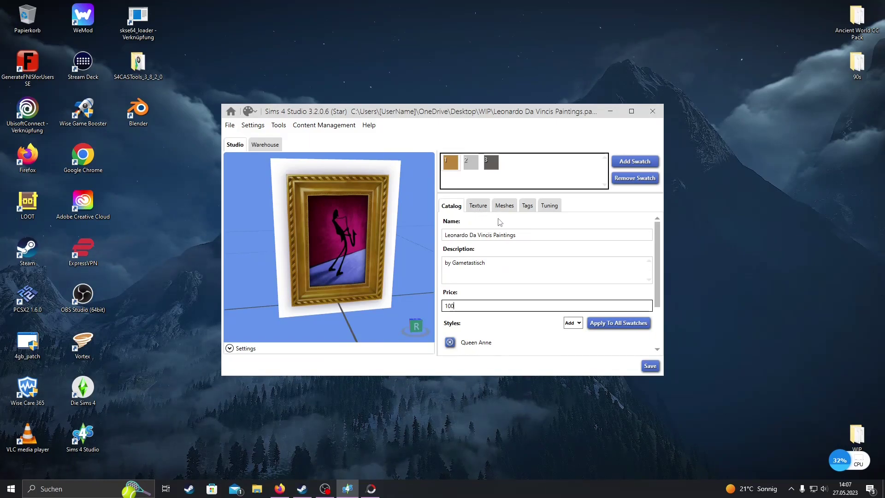
Export the gold swatch's texture as a PNG image named "Leonardo Da Vincis Paintings" into the WIP folder.
click(485, 207)
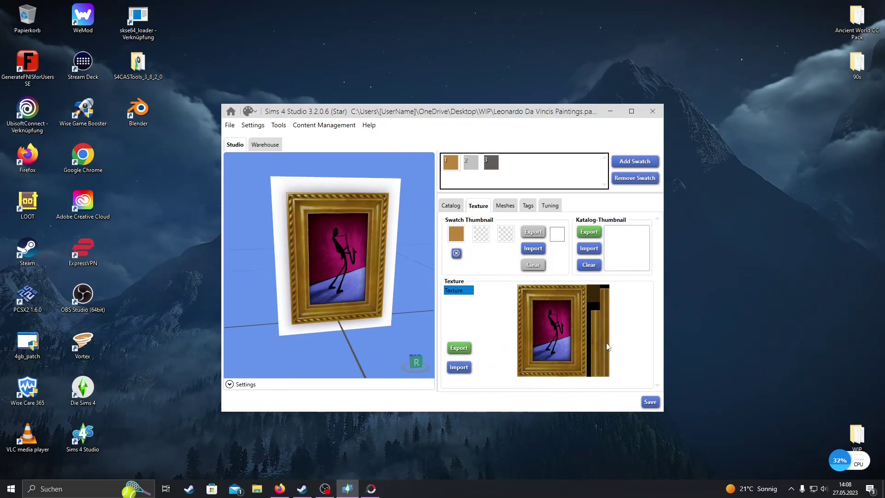
click(467, 350)
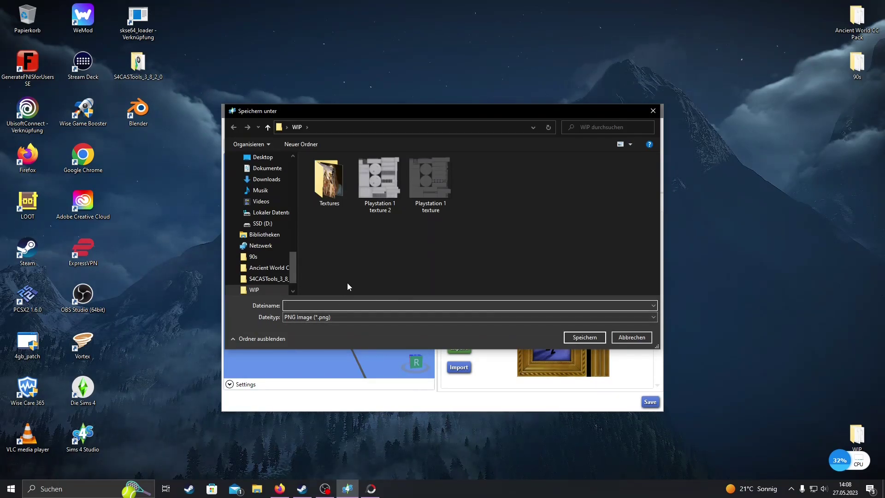
text(Leon)
key(Down)
key(BackSpace)
key(BackSpace)
key(BackSpace)
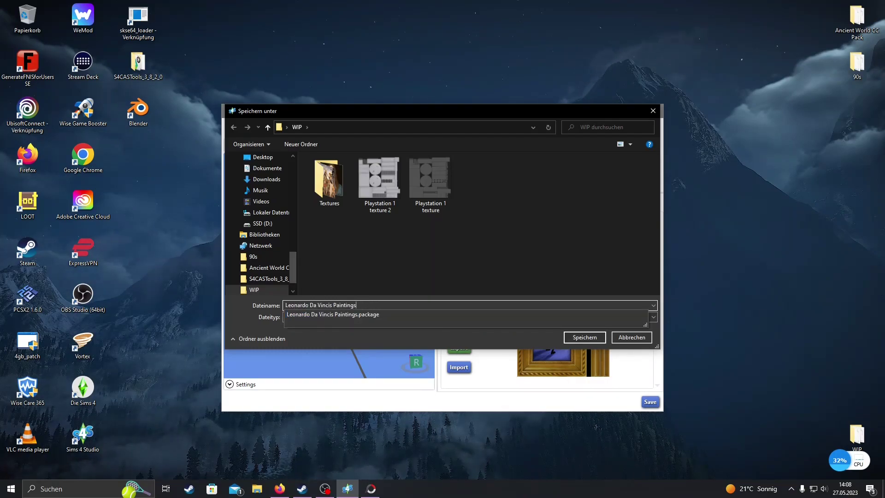
key(Return)
Switch to PhotoScape X and open the exported painting texture from the WIP folder for editing.
key(alt+Tab)
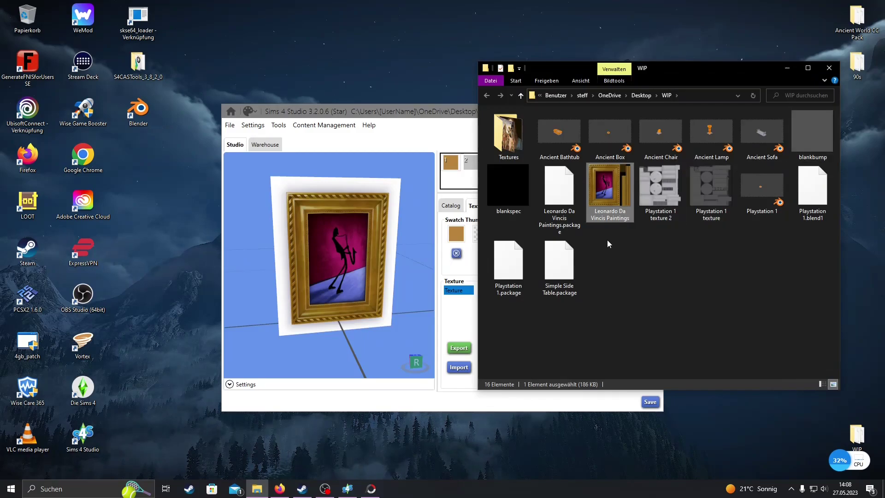
click(636, 266)
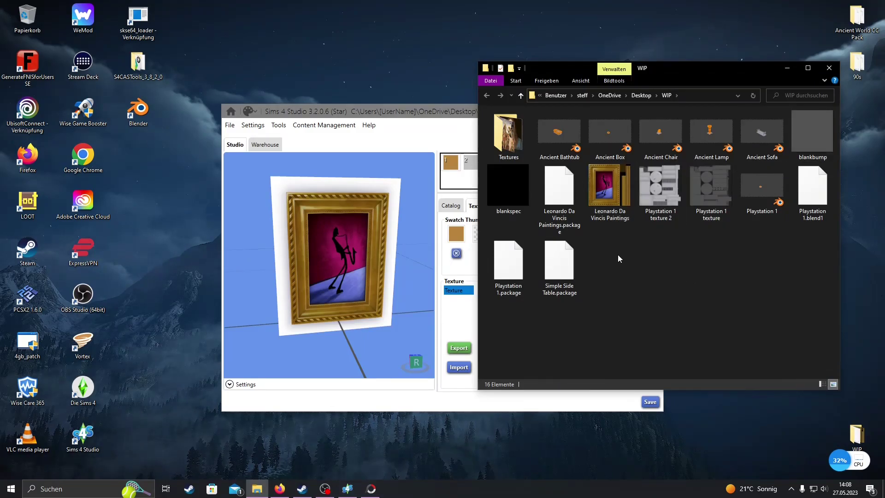
key(alt+Tab)
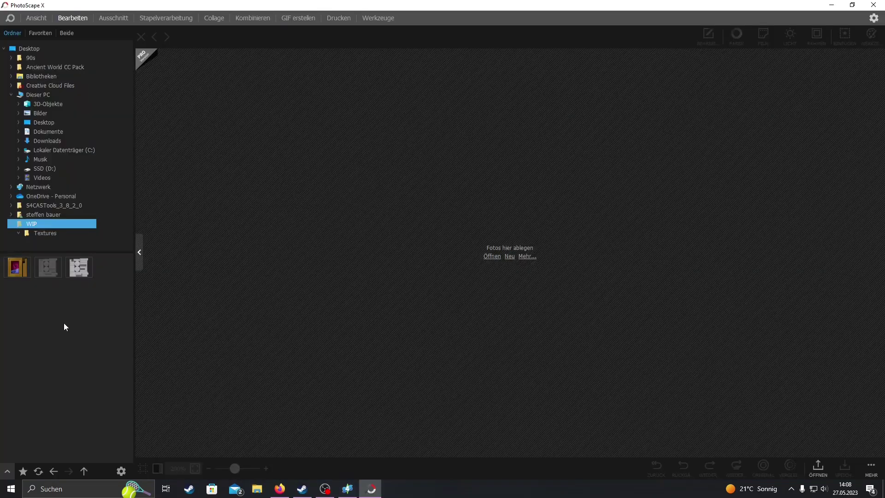
click(17, 267)
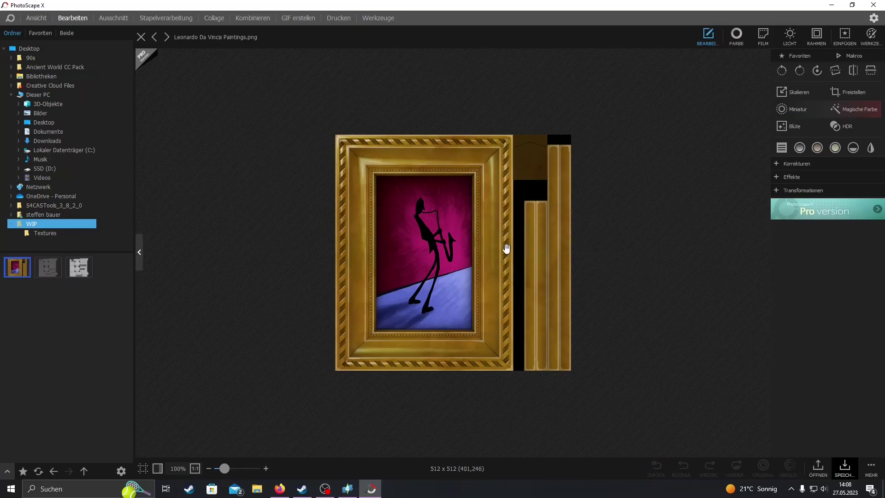
Compare the 3D painting preview in Sims 4 Studio with the layout of the exported texture in PhotoScape X.
mouse_move(348, 489)
click(336, 418)
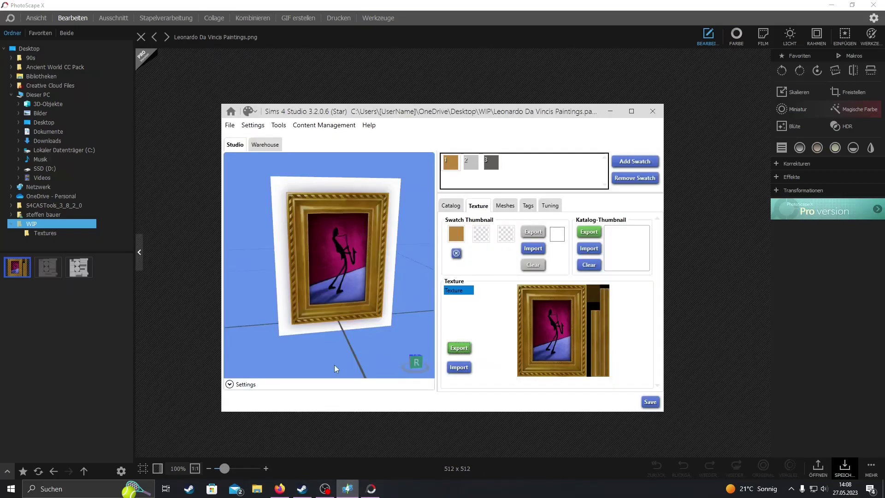
drag(387, 243, 498, 257)
click(494, 74)
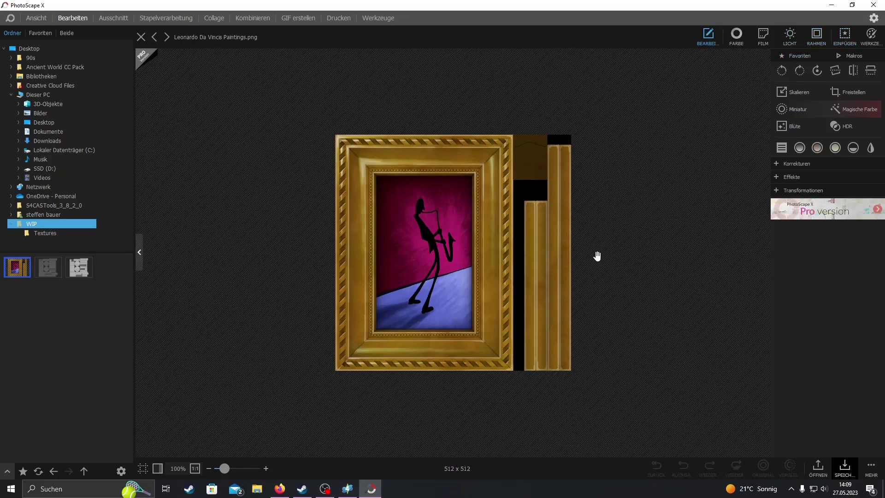
scroll(597, 256, up, 3)
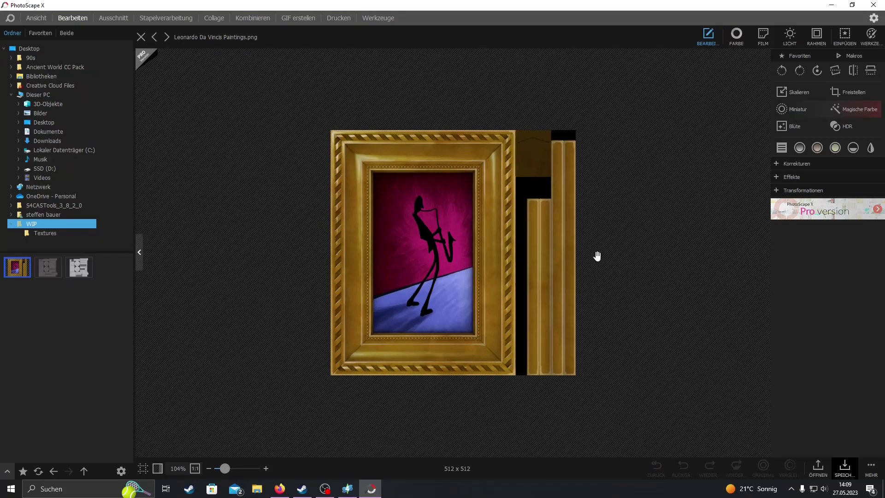
scroll(597, 255, up, 2)
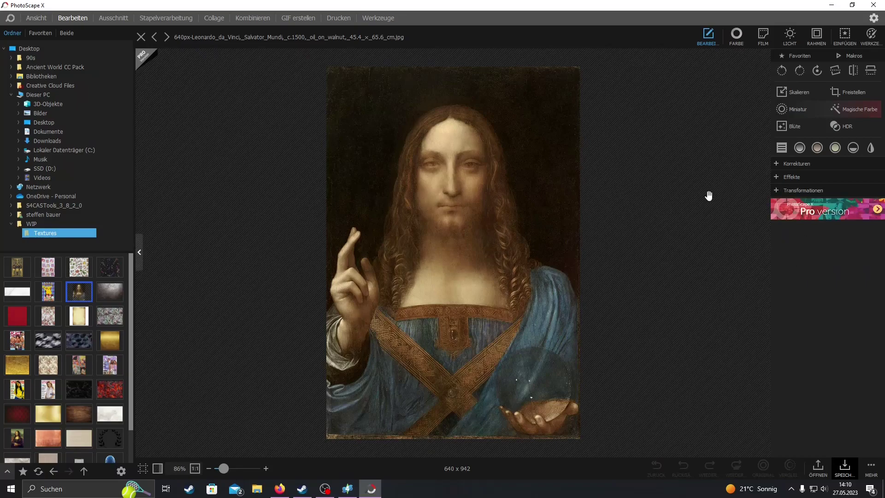
Scale the Salvator Mundi picture to 300 percent twice, enlarging it to 5760 x 8478 pixels.
click(795, 88)
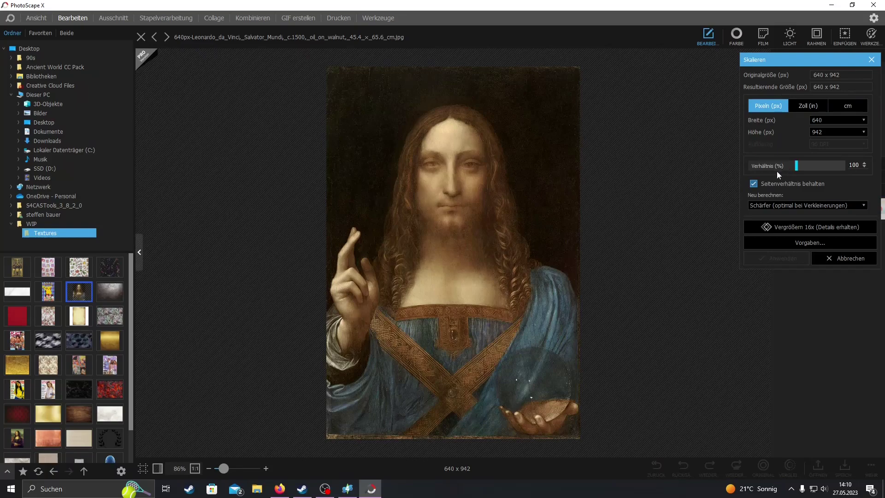
click(808, 168)
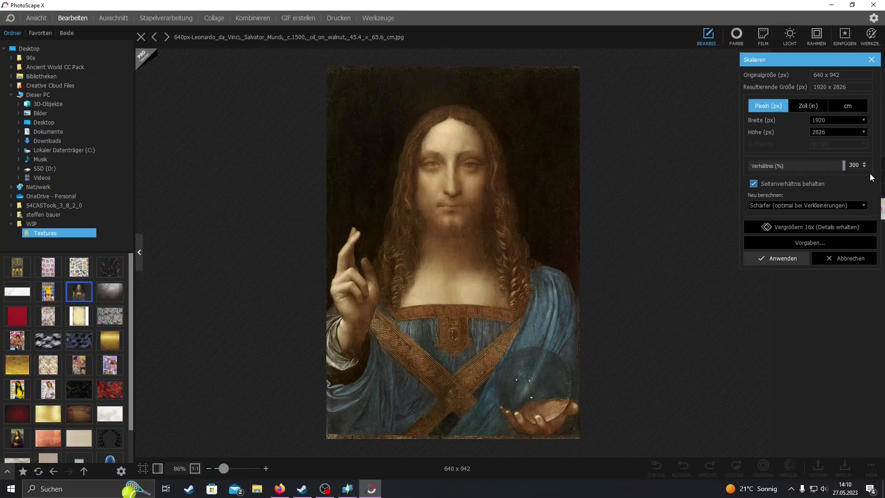
click(783, 259)
click(796, 92)
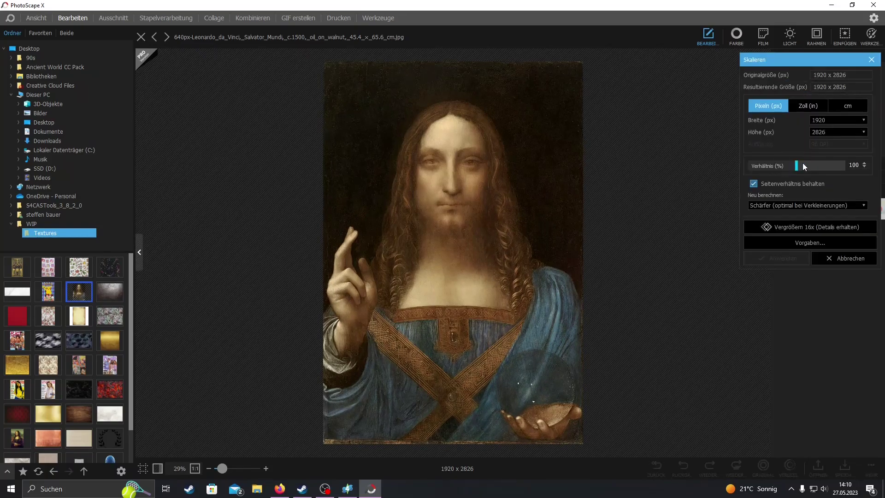
drag(800, 165, 844, 164)
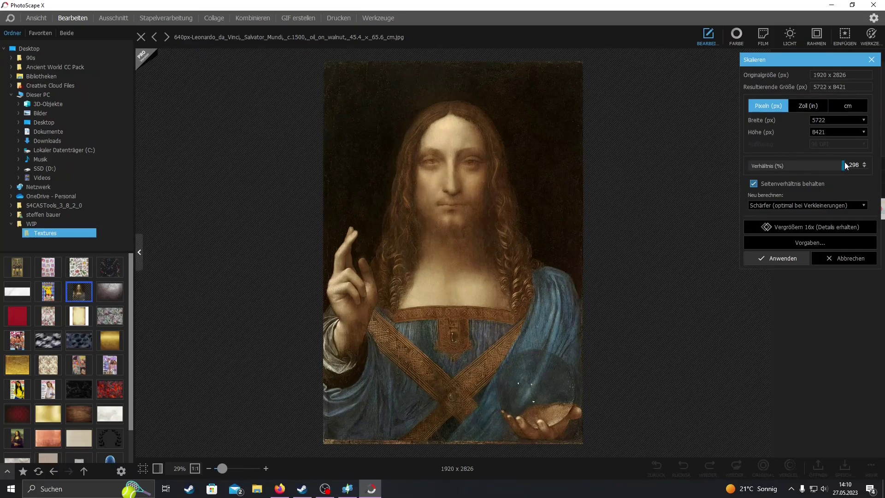
click(788, 259)
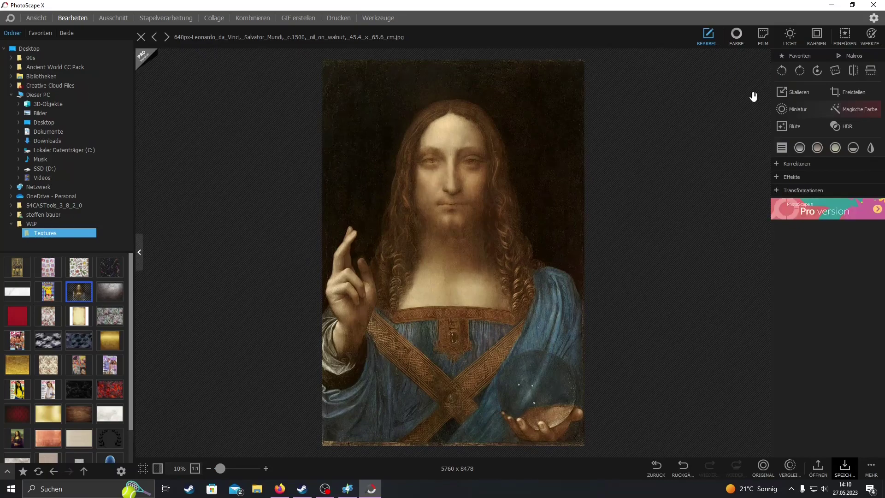
Sharpen the Salvator Mundi picture with radius 18, threshold 0 and strength 42 percent.
click(789, 164)
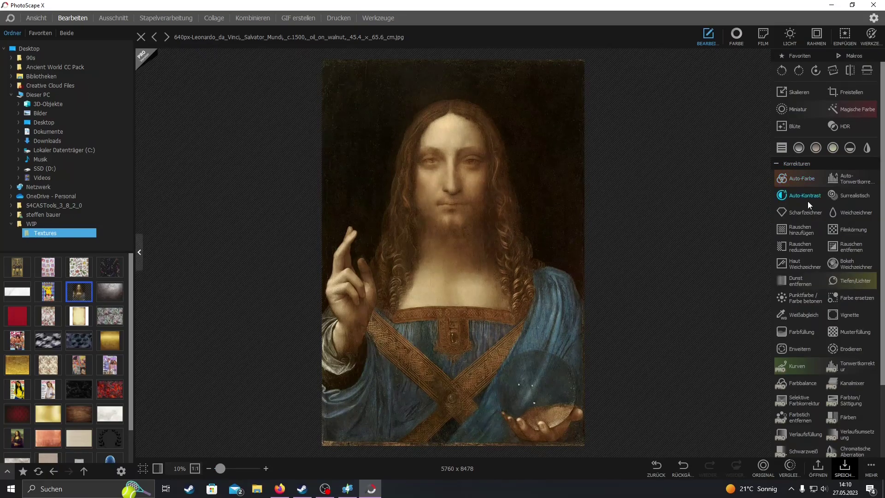
click(790, 213)
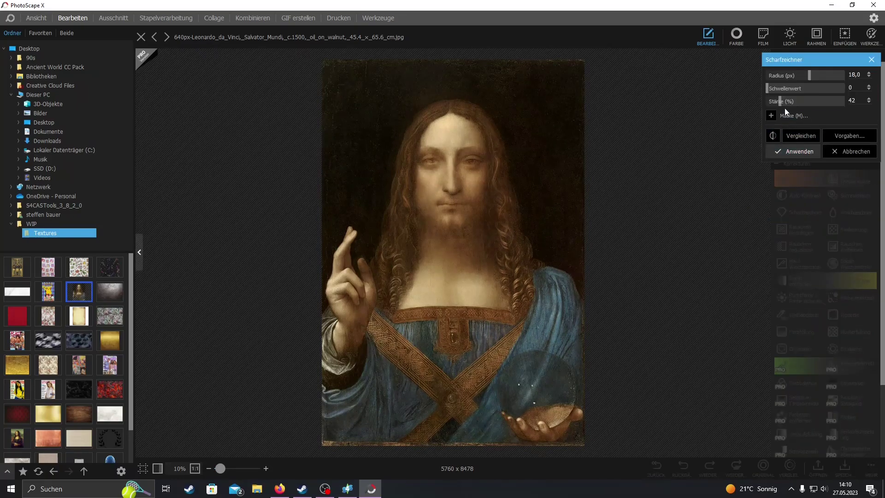
click(801, 151)
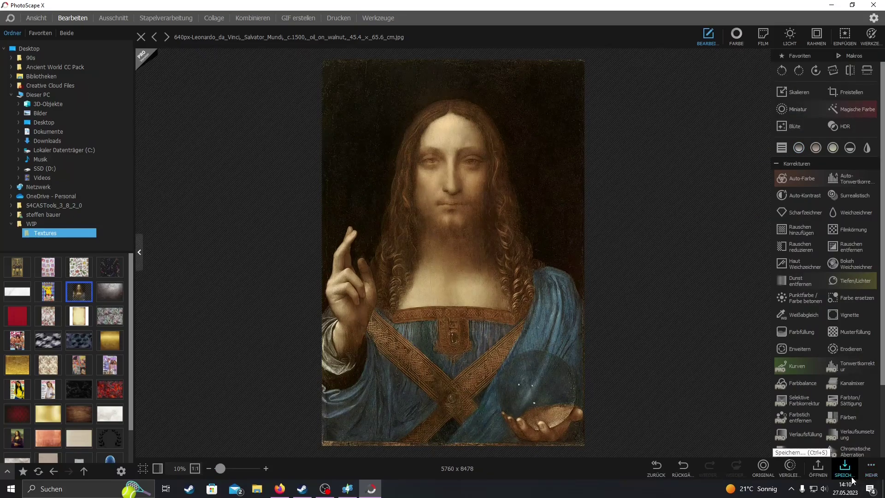
Save the enlarged Salvator Mundi picture as a JPEG under its existing file name in the Textures folder, overwriting the original.
click(851, 477)
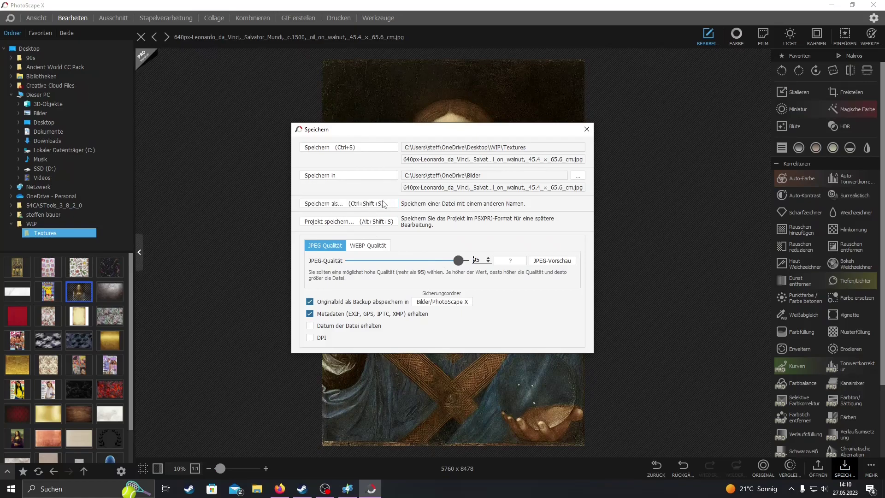
click(366, 203)
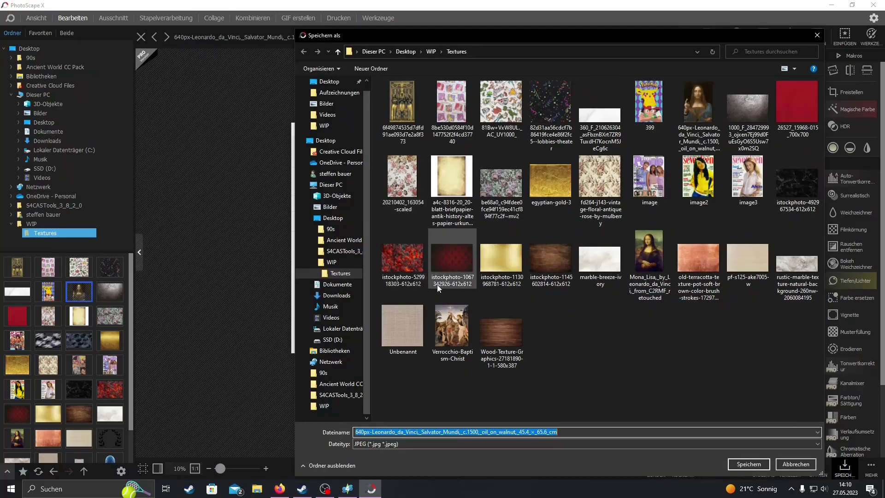
click(749, 464)
click(512, 248)
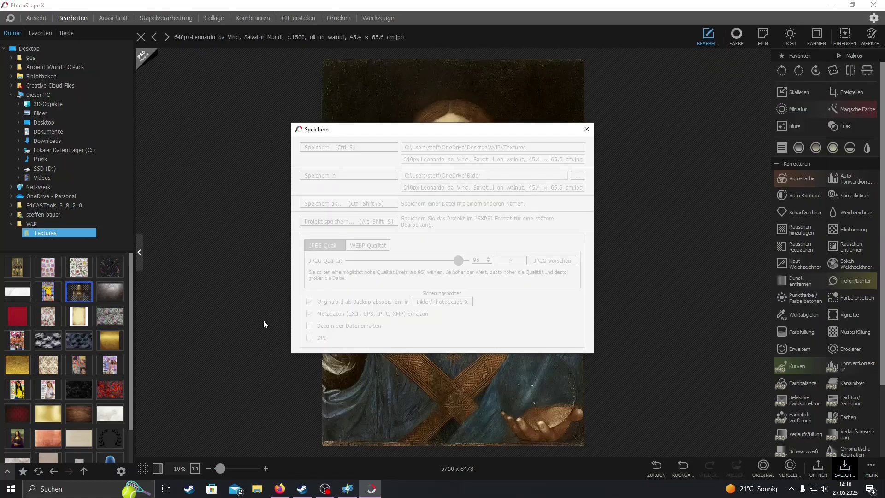
Open the Mona Lisa picture from the Textures folder and return to the frame texture in the WIP folder.
scroll(65, 339, down, 1)
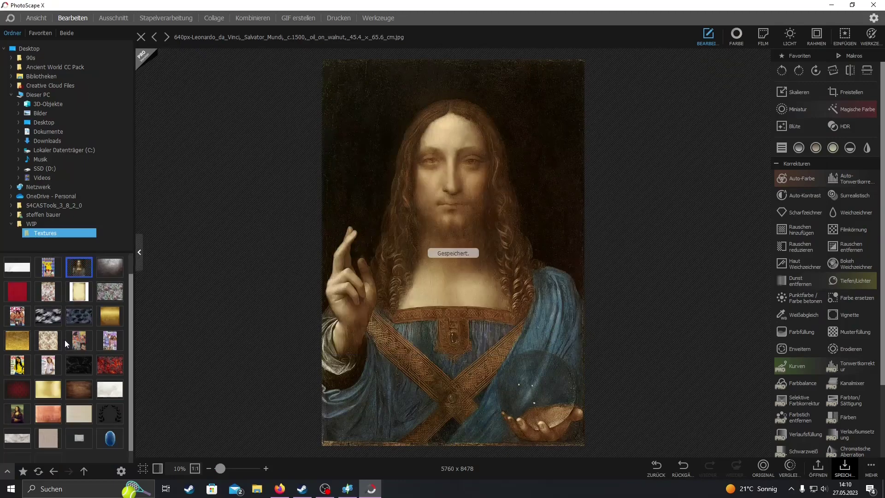
click(17, 414)
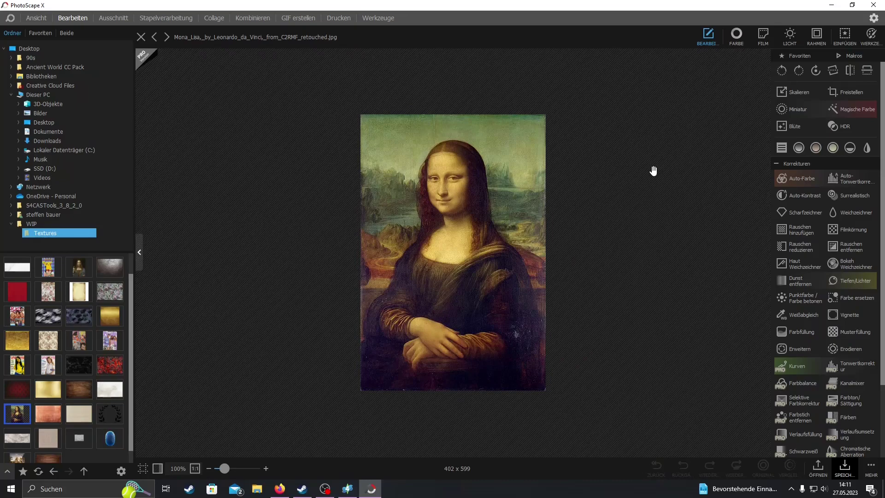
key(BackSpace)
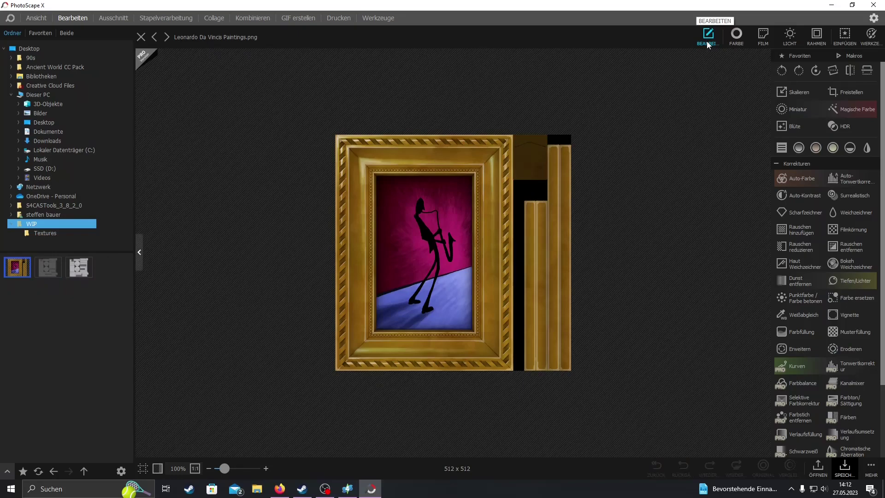
Insert the Mona Lisa picture from the Textures folder as an image object on the frame texture.
click(843, 37)
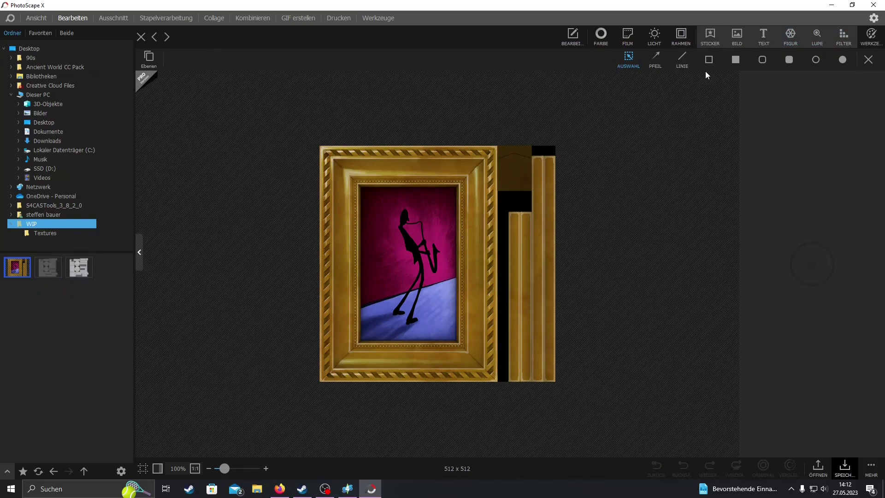
click(734, 40)
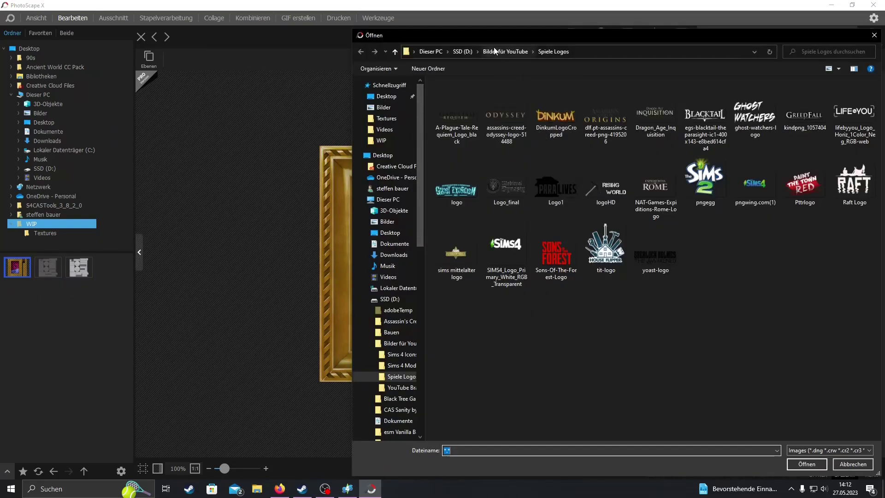
click(460, 52)
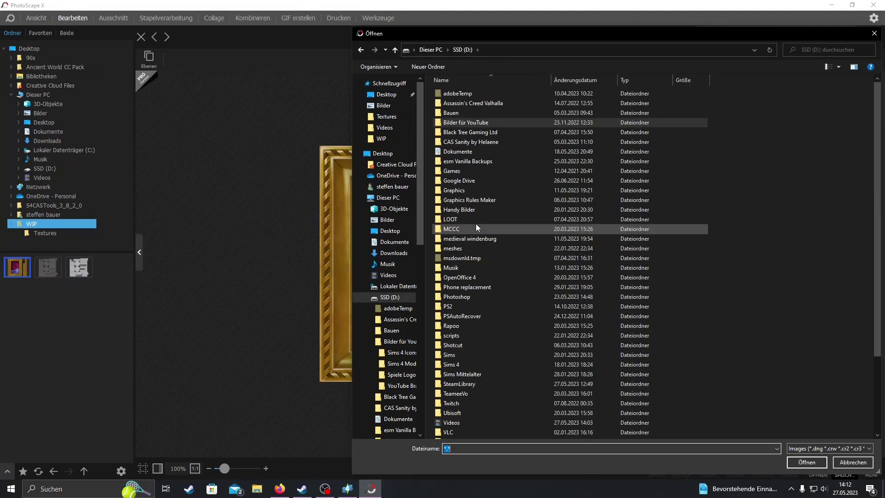
click(387, 116)
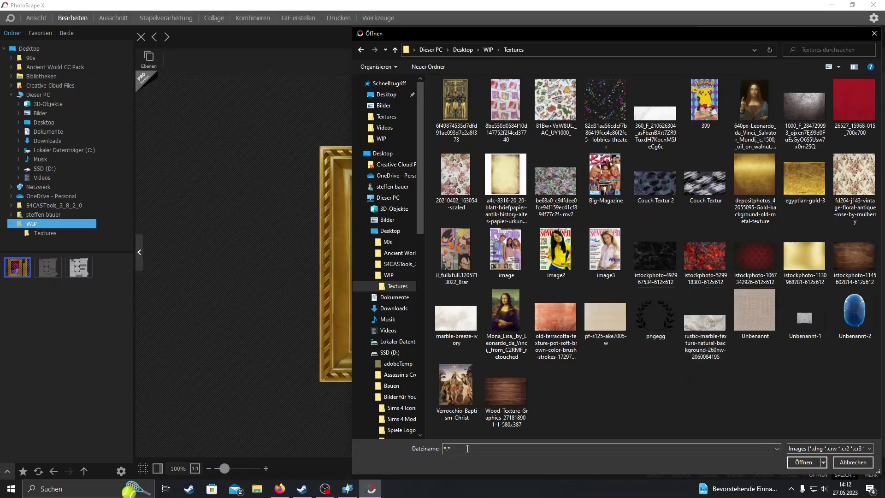
click(494, 304)
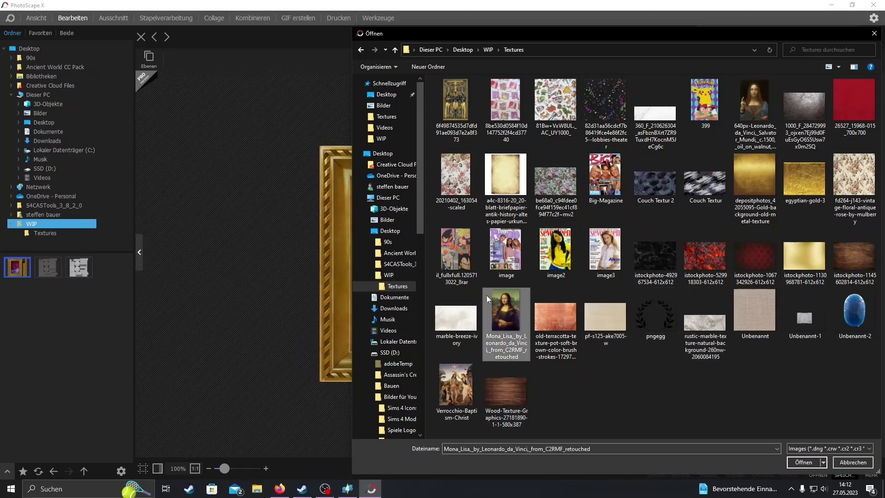
click(809, 466)
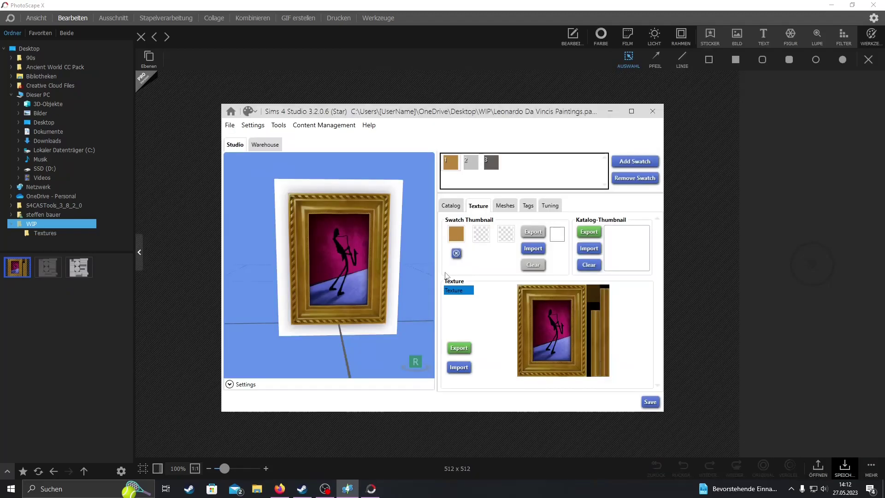
Unlock the Mona Lisa picture's aspect ratio and move and resize it to fill the gold frame's opening, covering the saxophone artwork.
drag(436, 303, 430, 327)
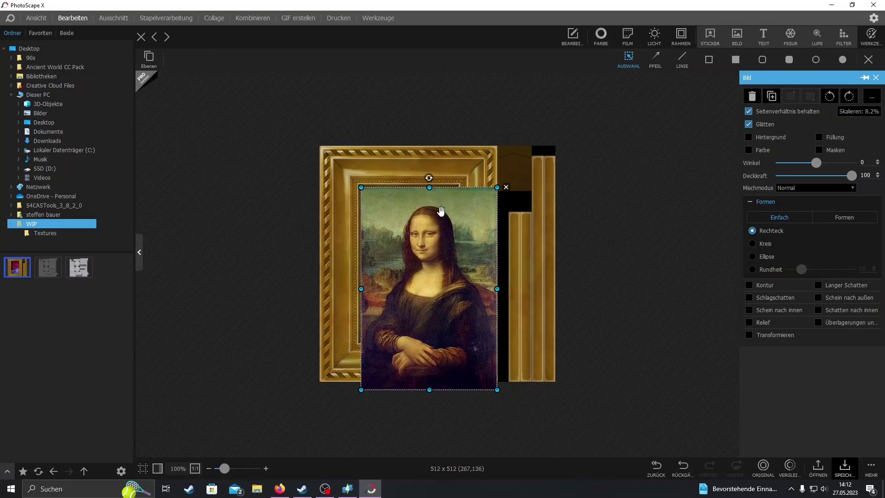
click(749, 111)
drag(497, 390, 455, 342)
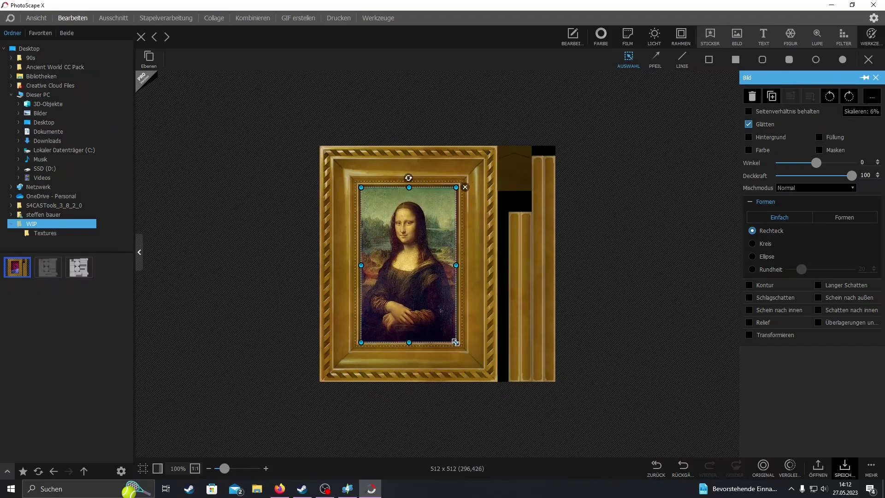
click(681, 242)
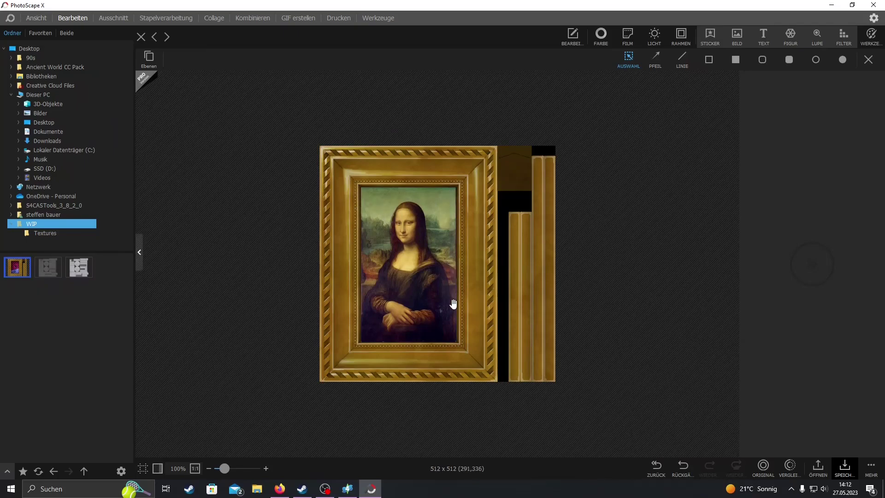
click(424, 296)
drag(421, 283, 457, 263)
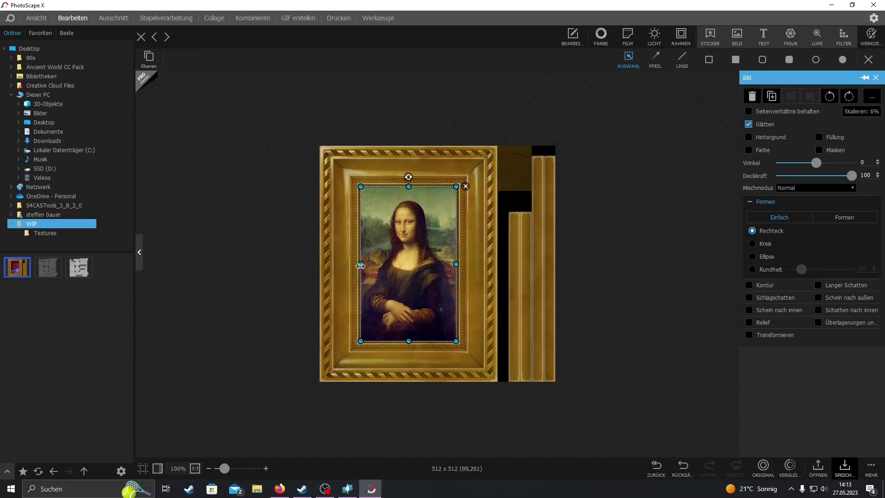
click(541, 154)
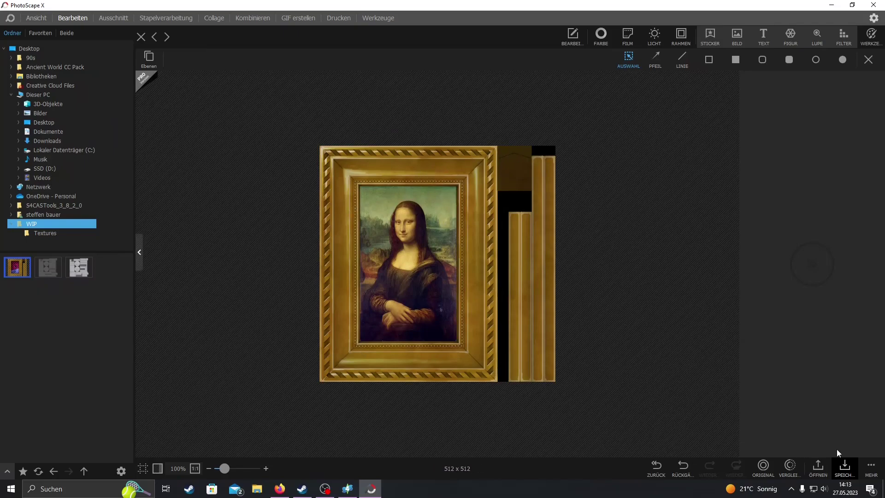
Save the edited texture as a separate PNG named "Leonardo Da Vincis Paintings 1" in the WIP folder.
click(845, 468)
click(328, 203)
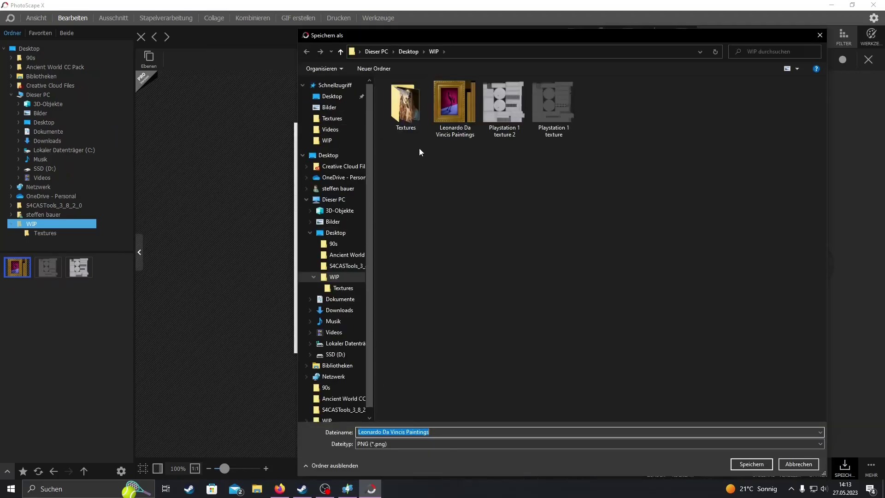
click(438, 103)
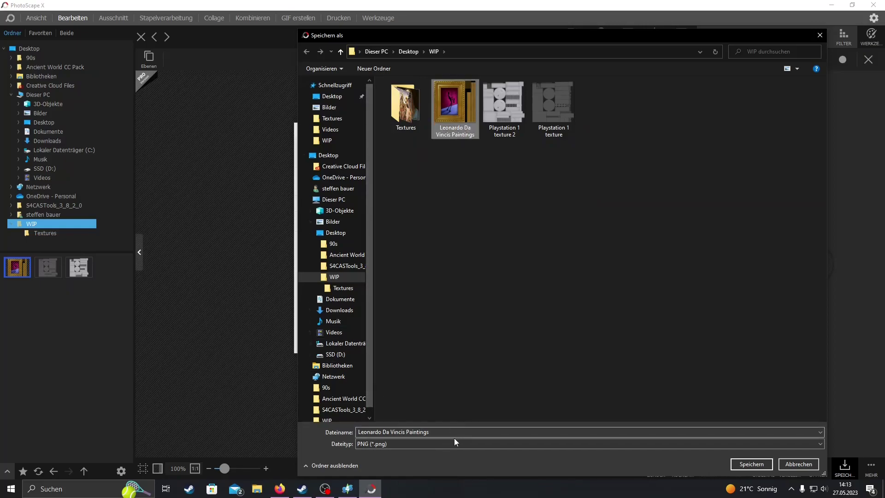
click(442, 431)
click(442, 432)
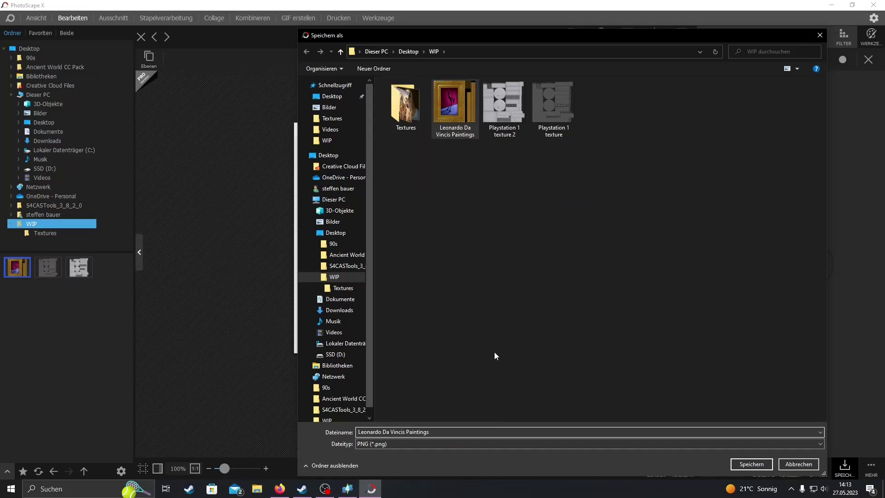
text(1)
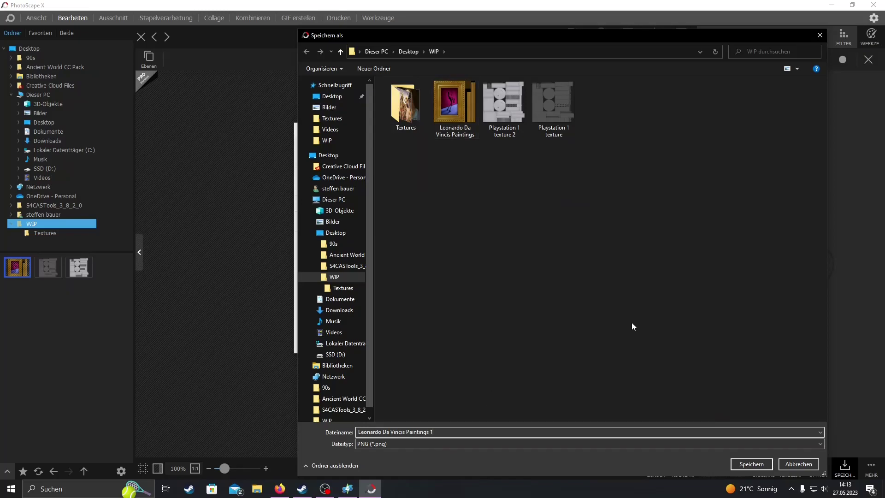
click(734, 466)
Switch to Sims 4 Studio, import "Leonardo Da Vincis Paintings 1" as the gold swatch's texture and check it on the 3D painting.
click(341, 491)
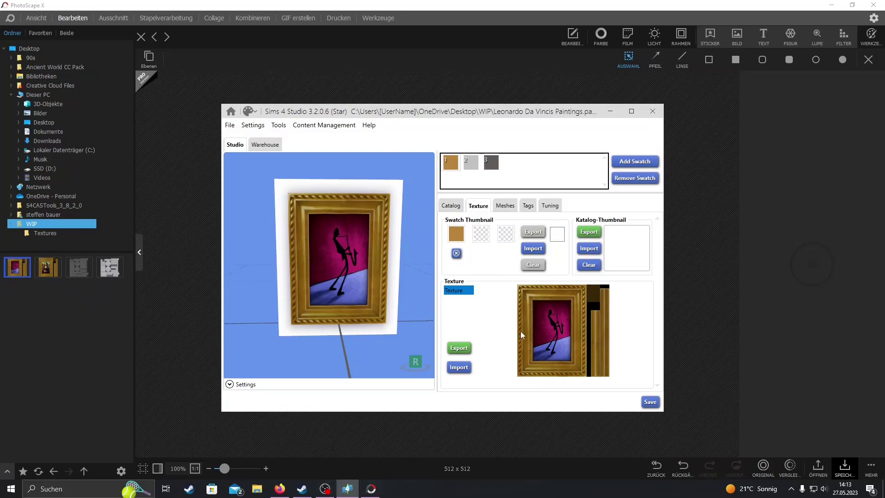
click(459, 367)
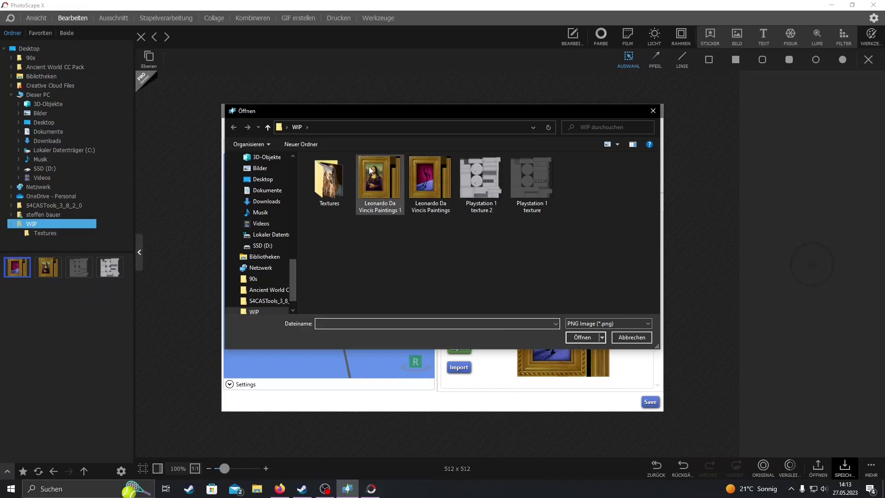
click(370, 185)
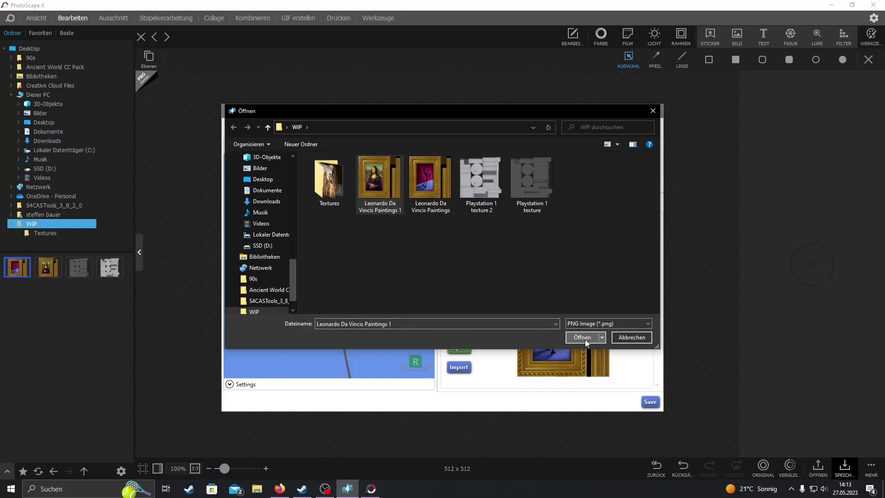
click(583, 337)
scroll(381, 292, up, 6)
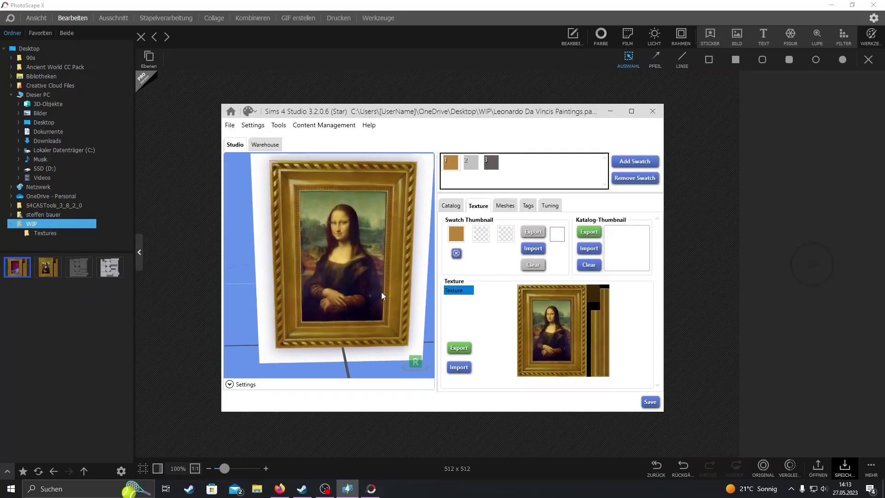
scroll(400, 292, down, 6)
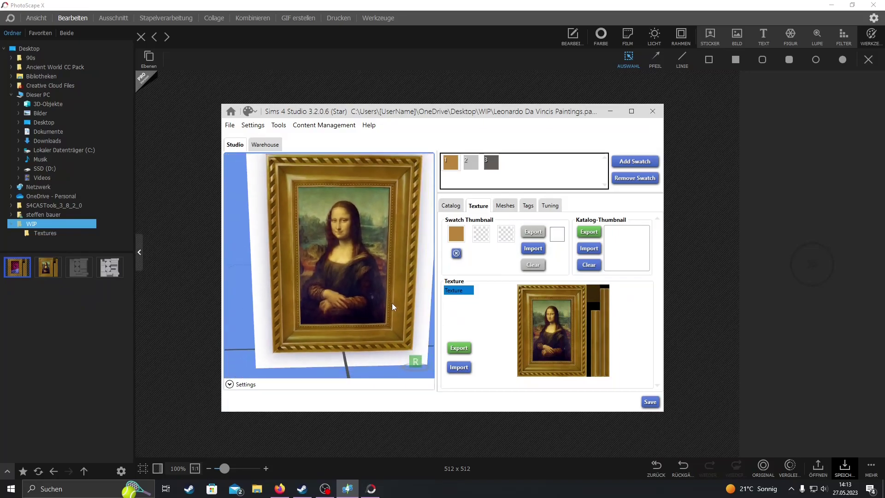
drag(428, 320, 395, 325)
drag(435, 293, 369, 288)
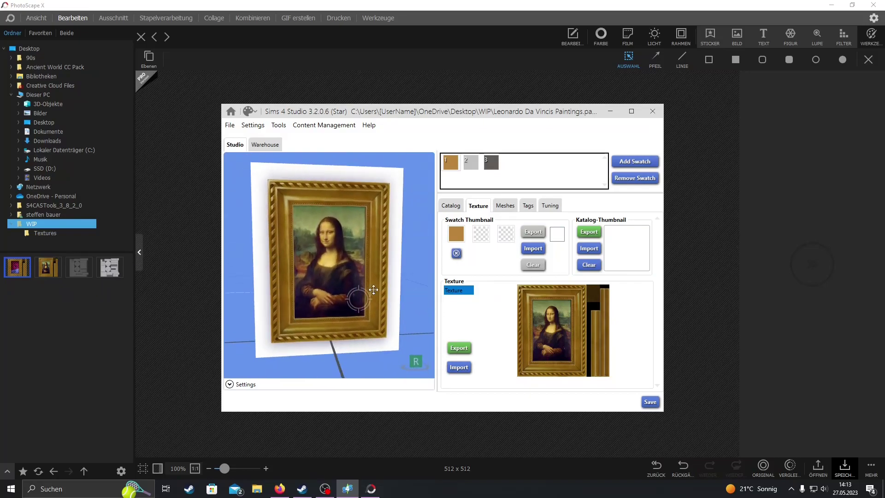
View the colour palette for the gold swatch's thumbnail, close it unchanged, and show the second, silver-framed swatch.
click(457, 236)
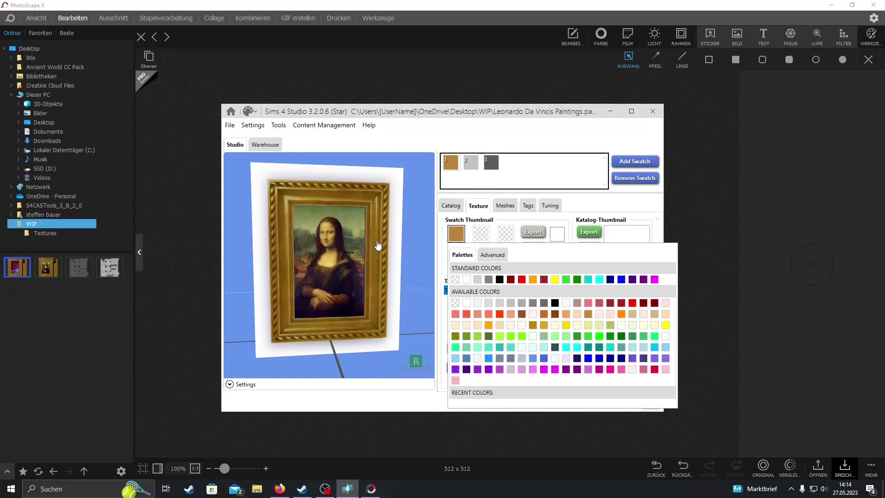
click(475, 241)
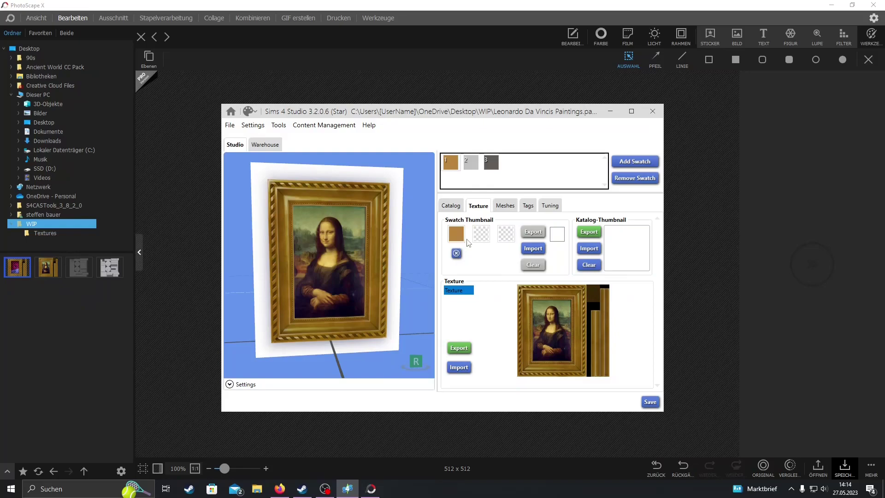
click(471, 162)
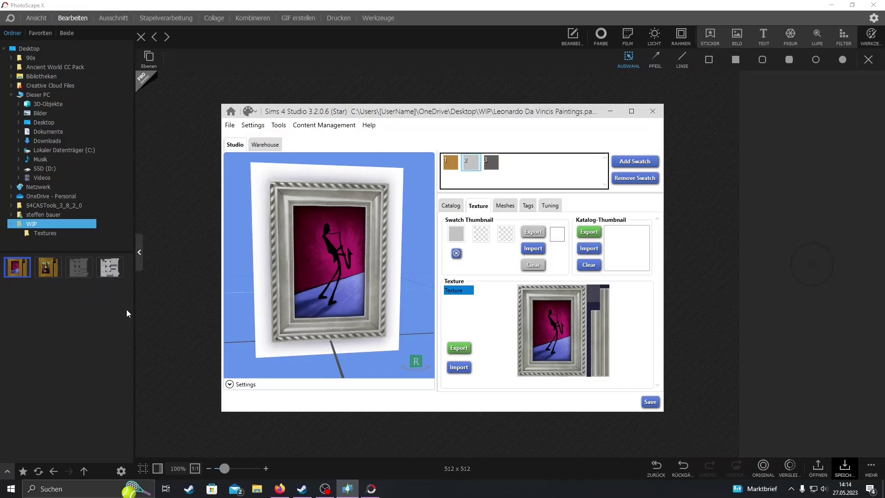
Switch to PhotoScape X, reload the original gold frame texture and insert the "Verrocchio-Baptism-Christ" picture from the Textures folder.
click(106, 301)
click(19, 269)
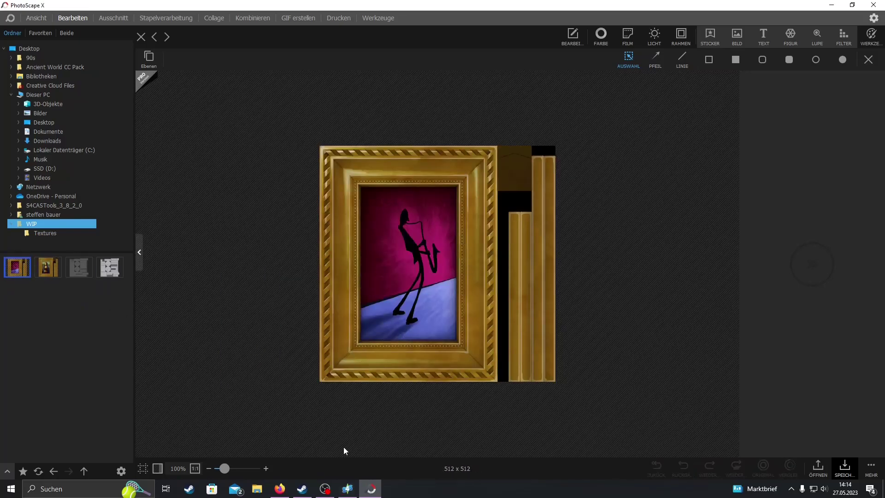
click(739, 37)
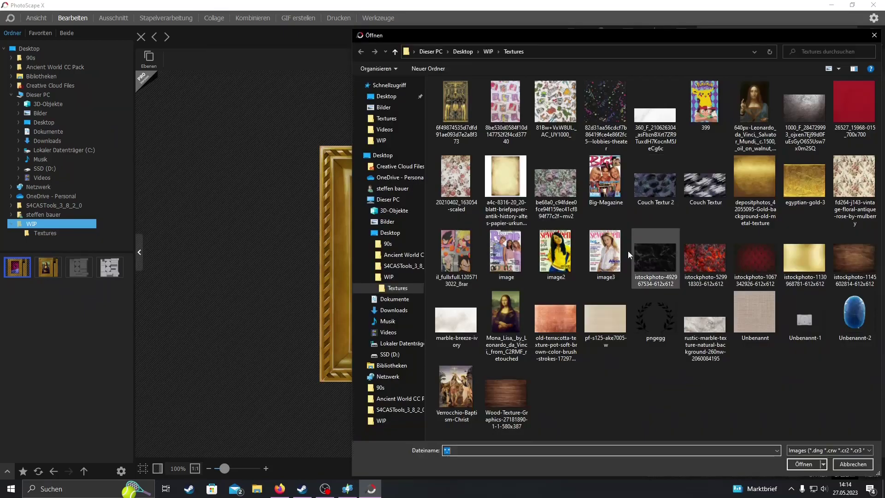
click(456, 389)
click(802, 464)
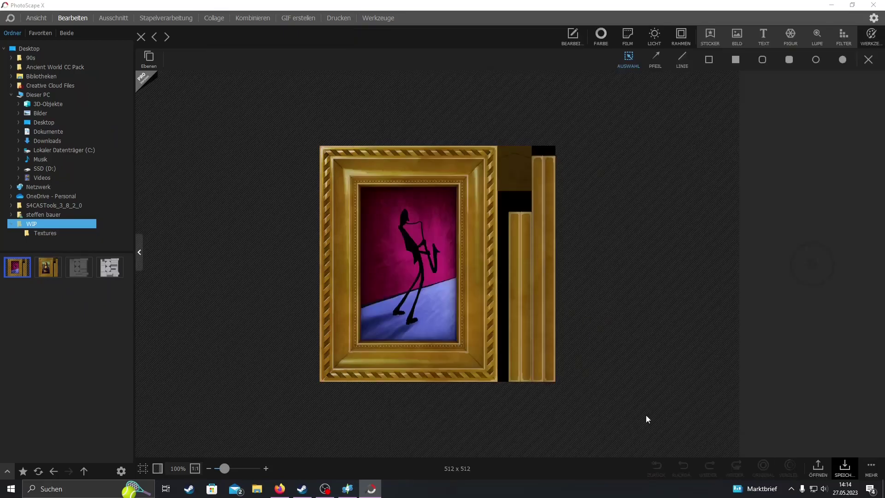
Unlock the Baptism of Christ picture's aspect ratio and move and resize it to fill the gold frame's opening.
mouse_move(429, 265)
mouse_down()
mouse_move(424, 295)
mouse_move(430, 268)
mouse_up()
click(573, 262)
scroll(570, 260, up, 3)
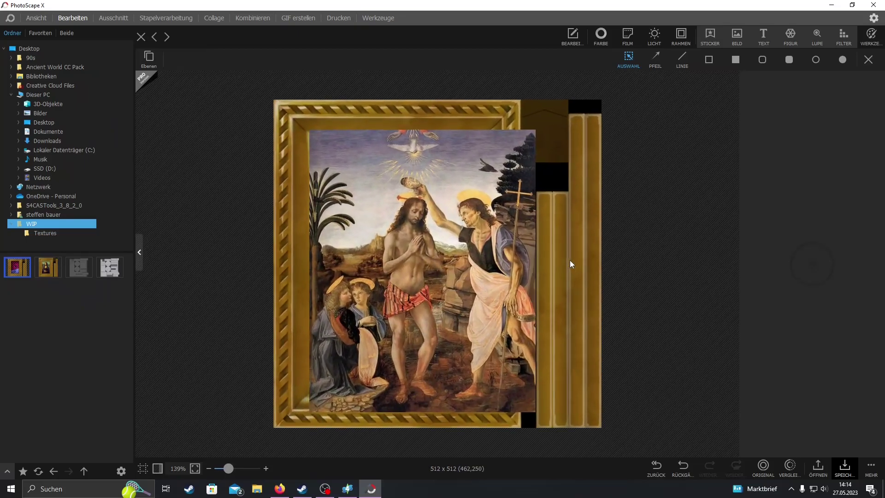
scroll(570, 260, up, 1)
click(361, 218)
drag(361, 218, 383, 245)
drag(463, 228, 466, 230)
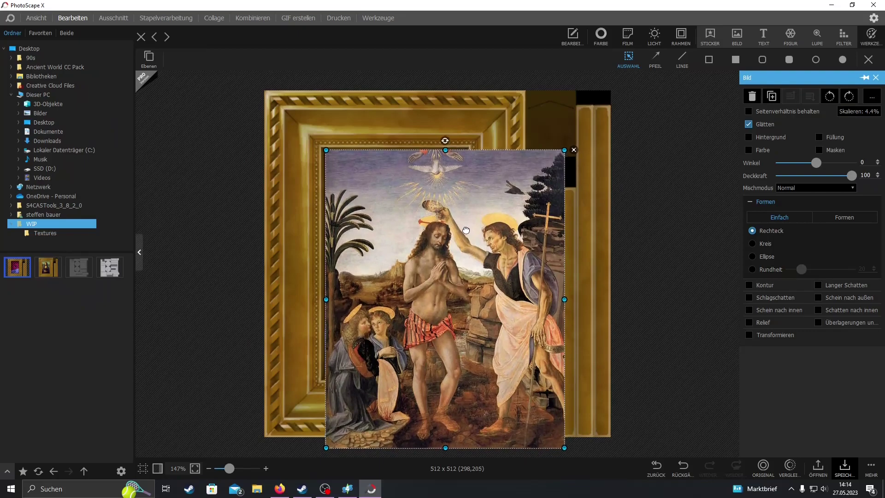
drag(565, 447, 467, 378)
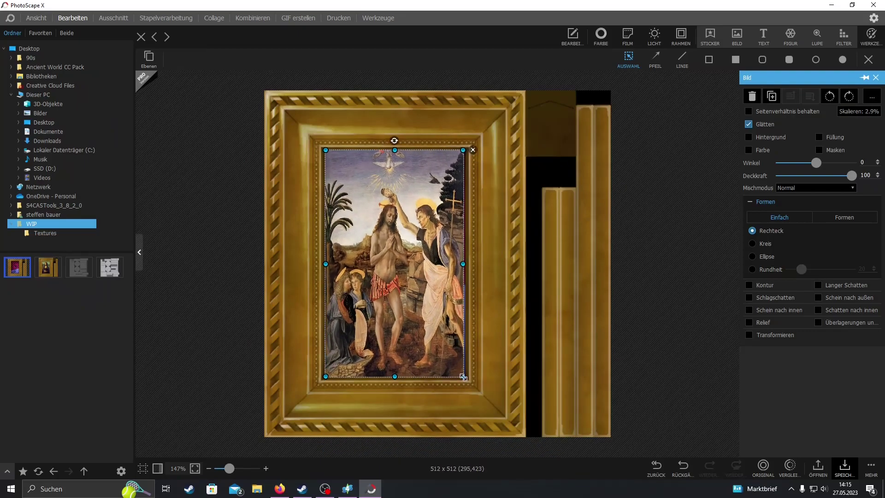
click(392, 275)
click(434, 260)
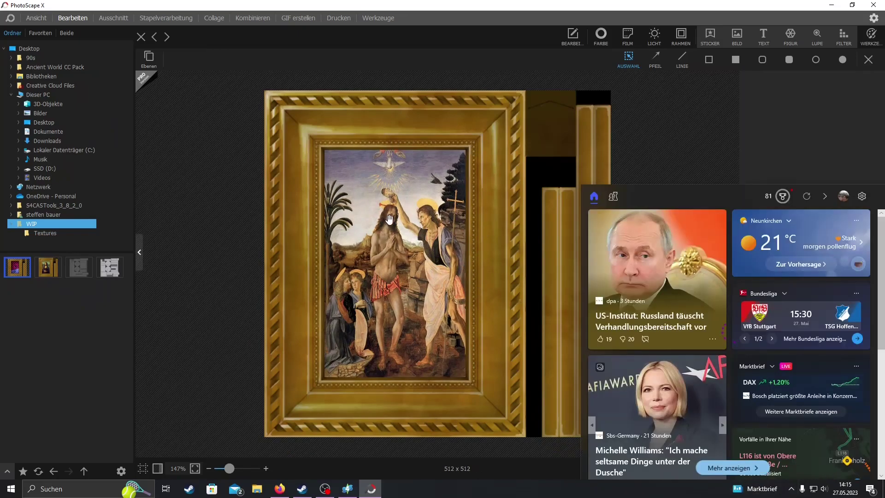
Switch to Sims 4 Studio, compare the gold and silver swatches on the 3D painting, and return to PhotoScape X.
mouse_move(343, 494)
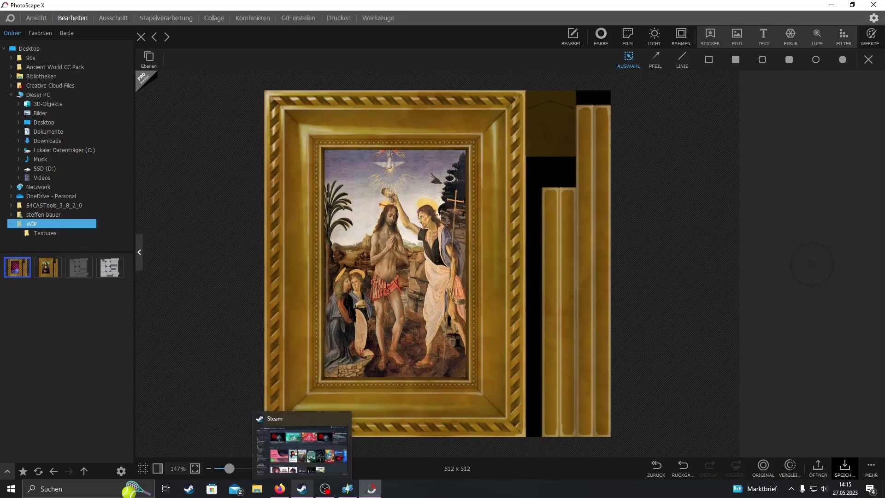
click(347, 489)
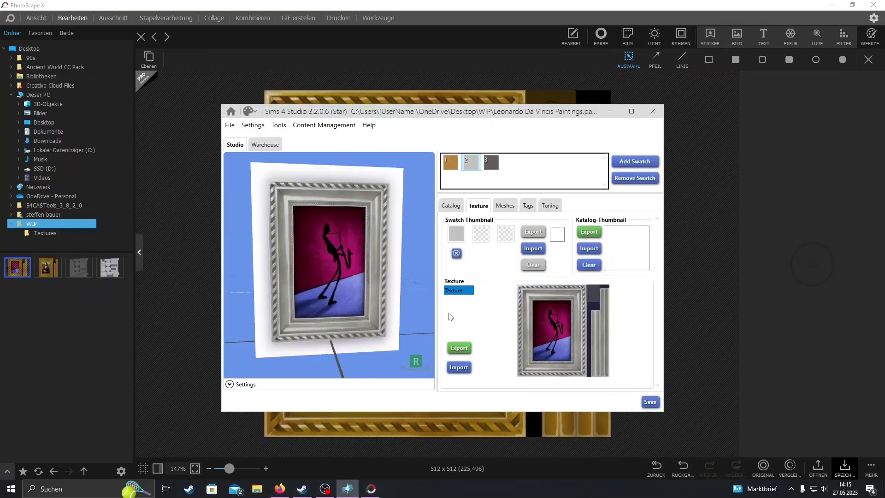
click(452, 162)
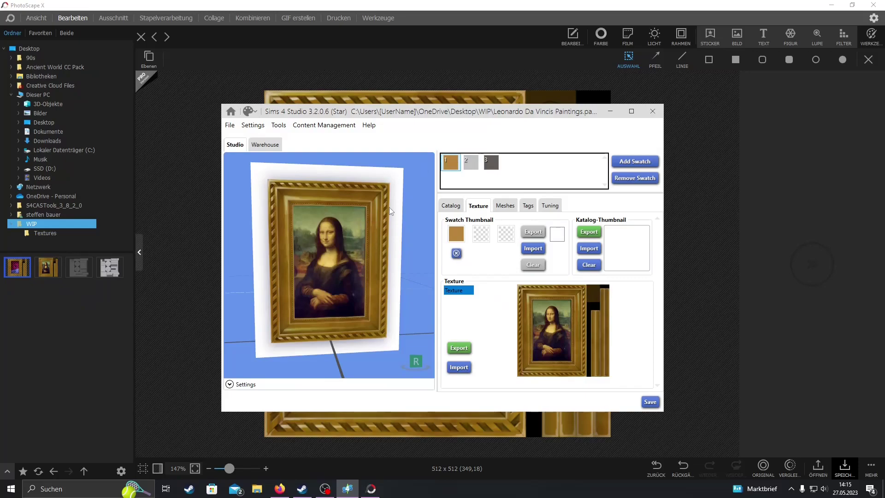
click(470, 162)
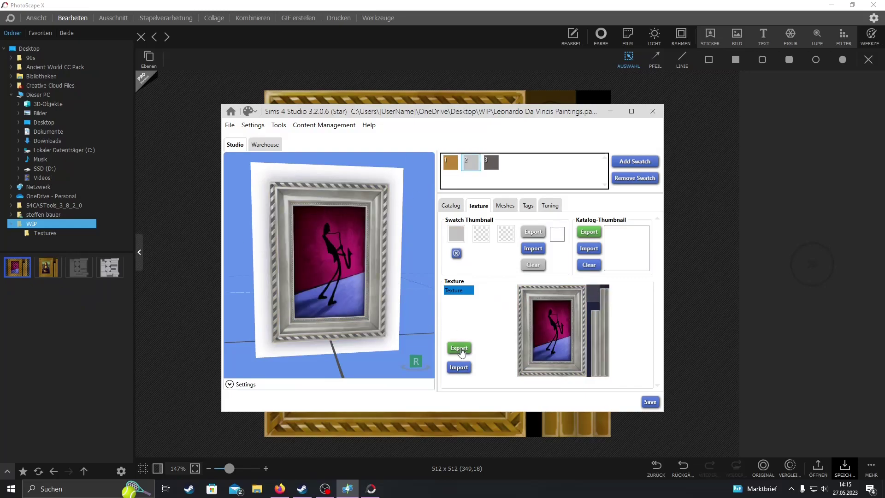
click(451, 162)
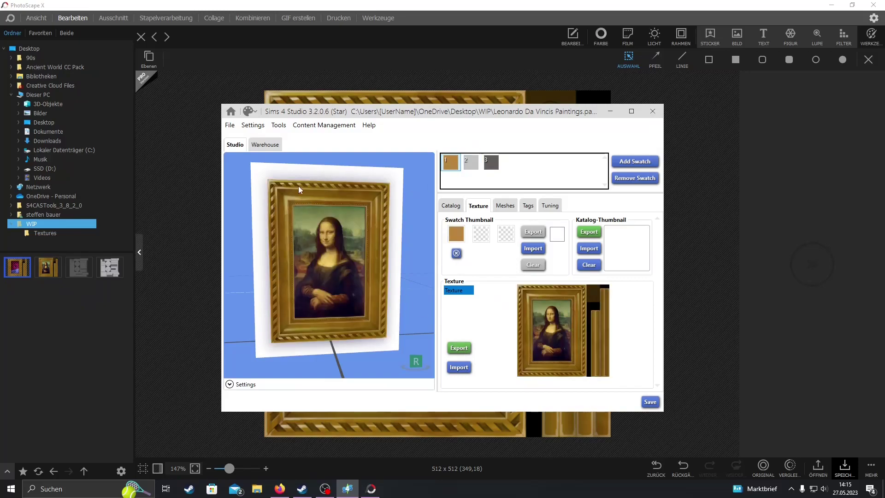
click(371, 488)
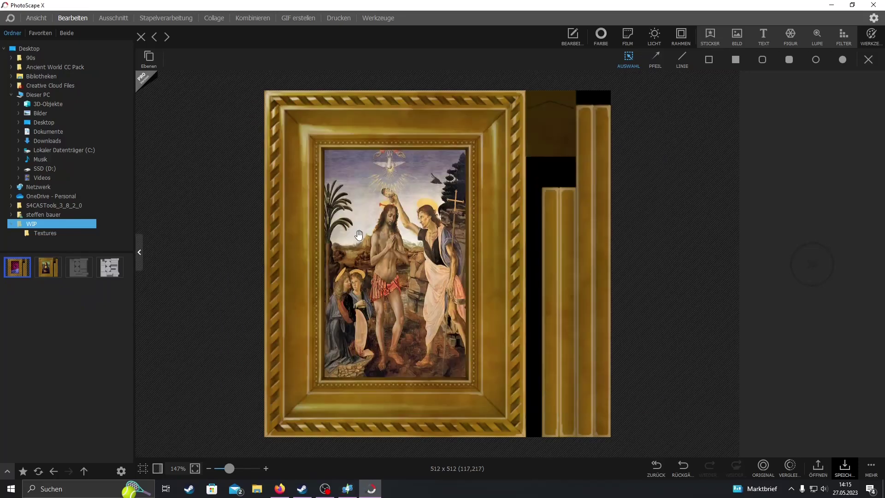
Save the edited texture as a separate PNG named "Leonardo Da Vincis Paintings 2" in the WIP folder.
click(844, 465)
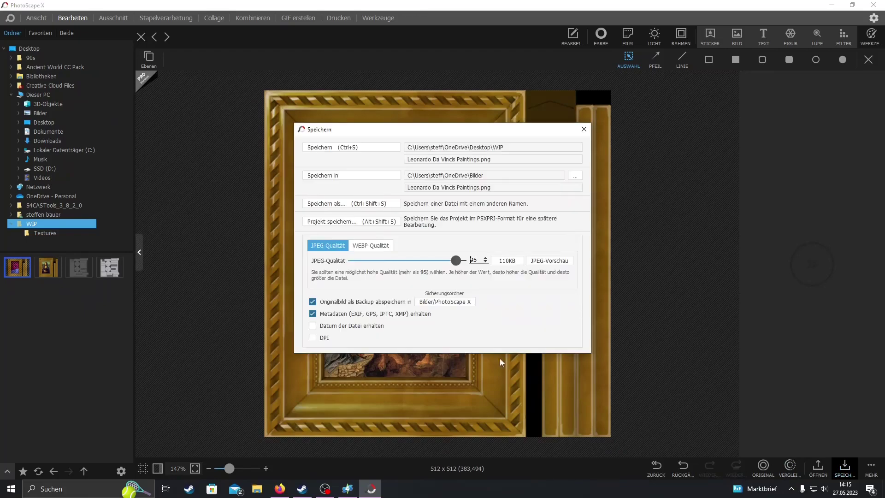
click(398, 202)
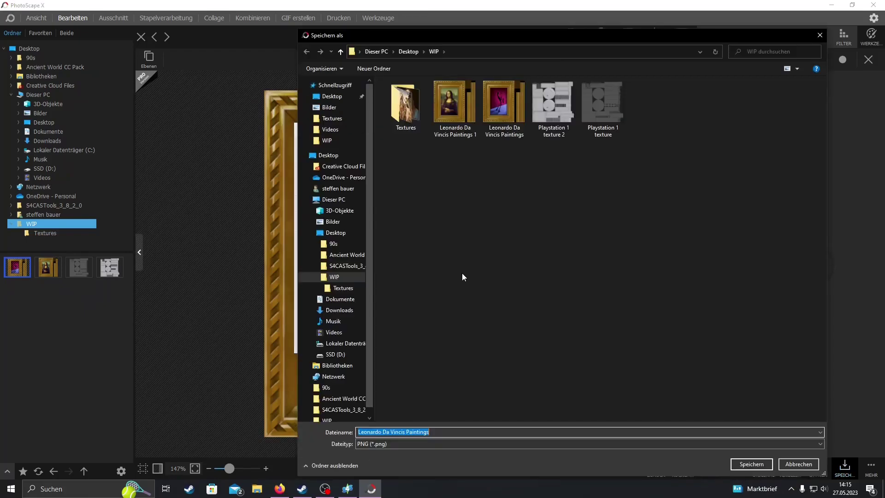
click(475, 126)
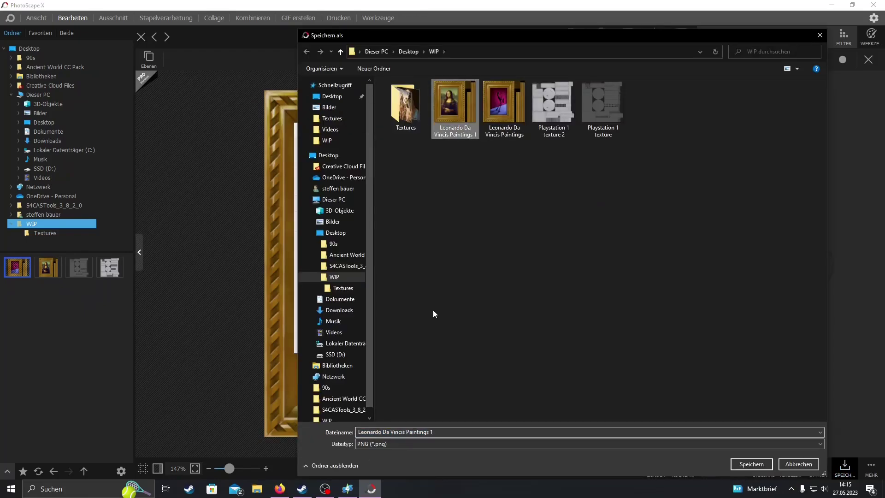
click(440, 433)
key(BackSpace)
text(2)
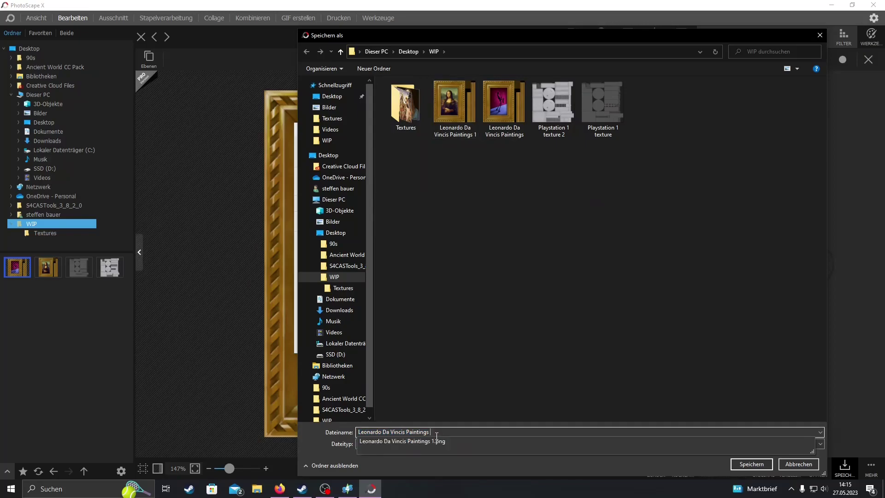
key(Return)
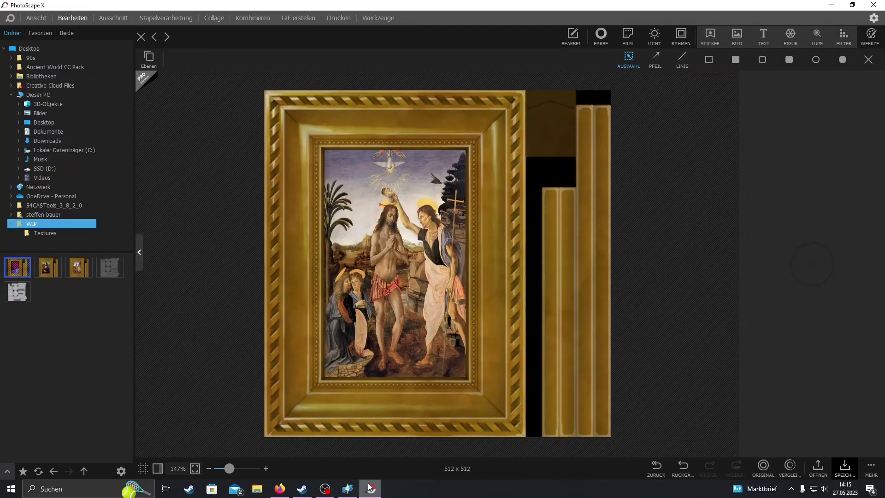
Switch to Sims 4 Studio and import "Leonardo Da Vincis Paintings 2" as the second swatch's texture.
click(348, 490)
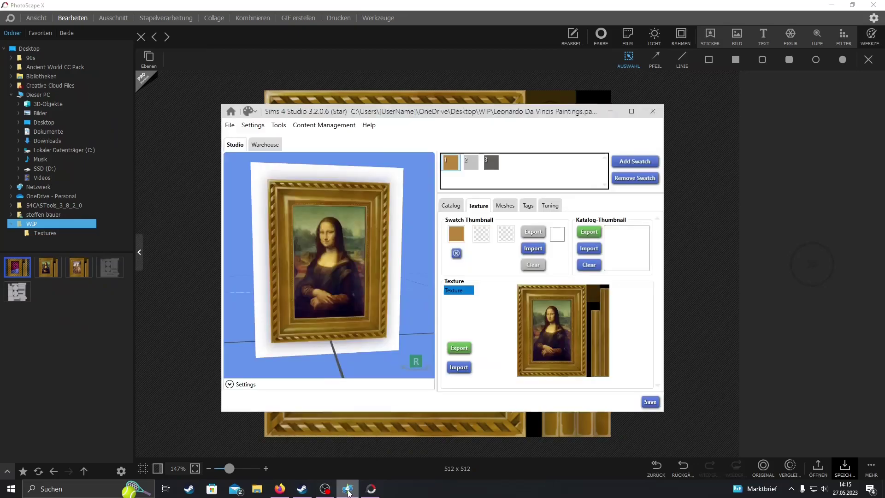
click(469, 164)
click(459, 367)
click(429, 182)
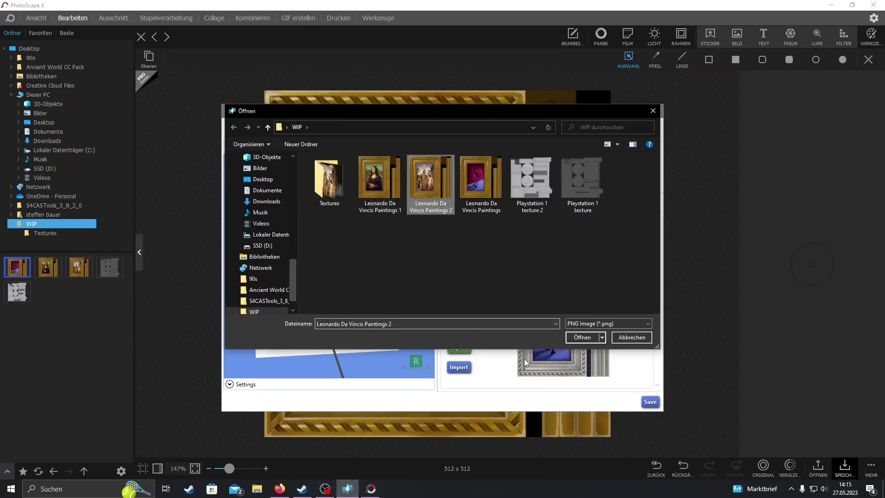
click(586, 339)
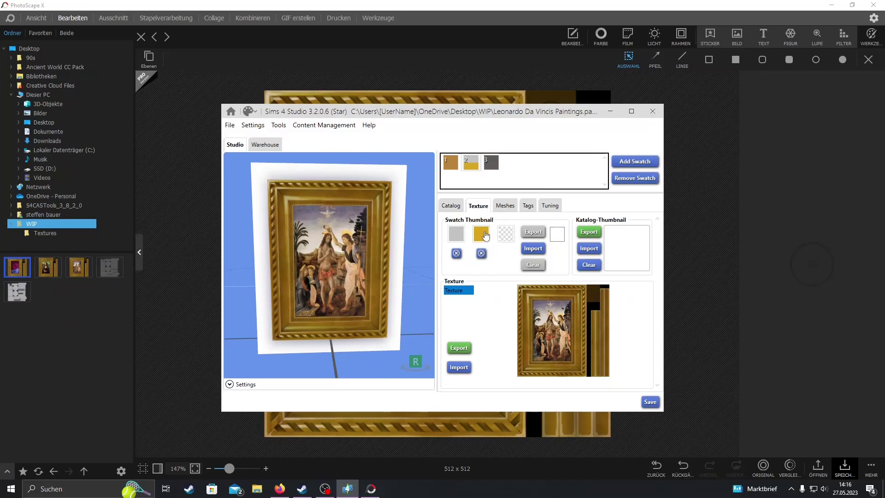
Remove the second swatch's extra gold thumbnail colour, set its first colour to grey-blue, and compare it with the first swatch.
click(482, 253)
click(456, 234)
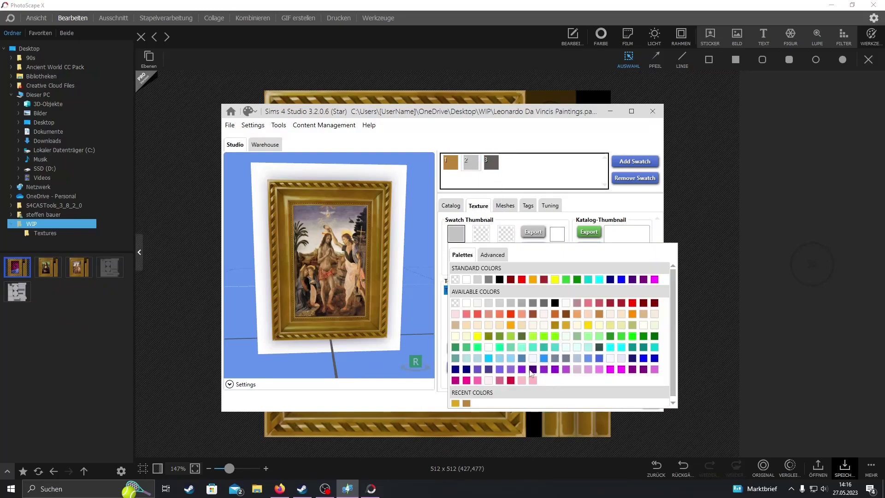
click(467, 401)
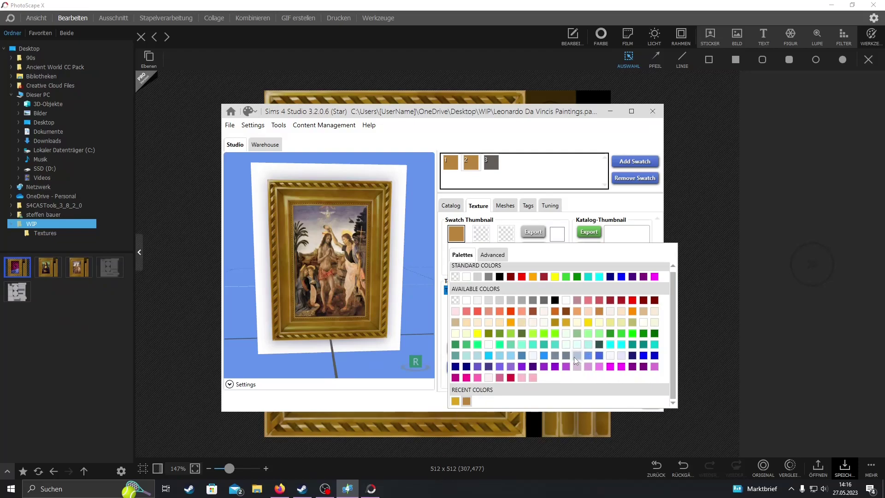
click(556, 356)
click(541, 174)
click(450, 163)
click(471, 163)
Export the third, dark-framed swatch's texture to the WIP folder, overwriting "Leonardo Da Vincis Paintings".
click(492, 164)
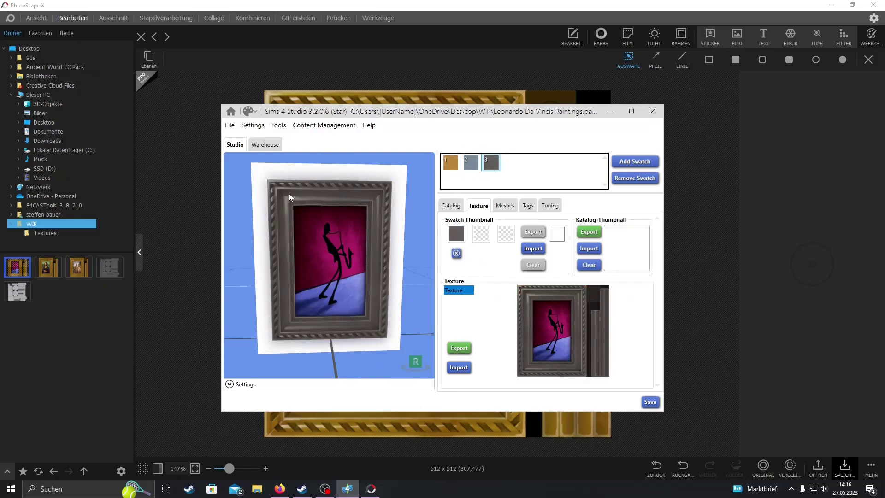
click(460, 349)
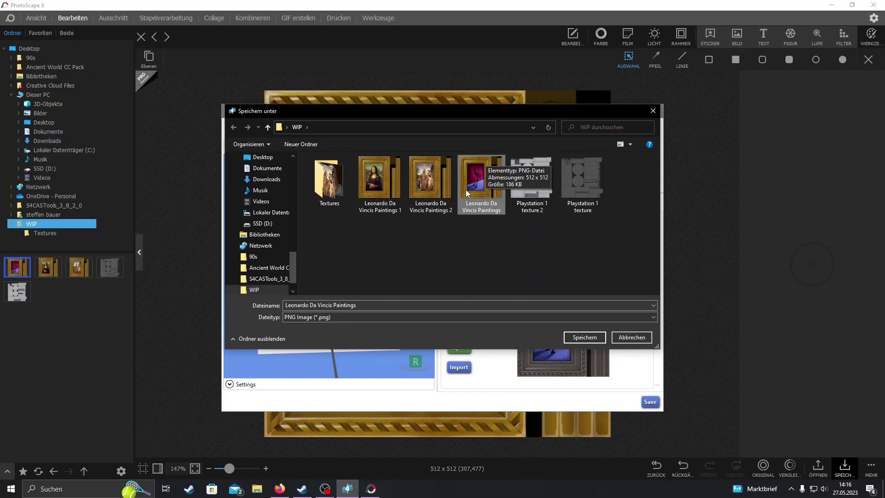
click(585, 337)
click(467, 281)
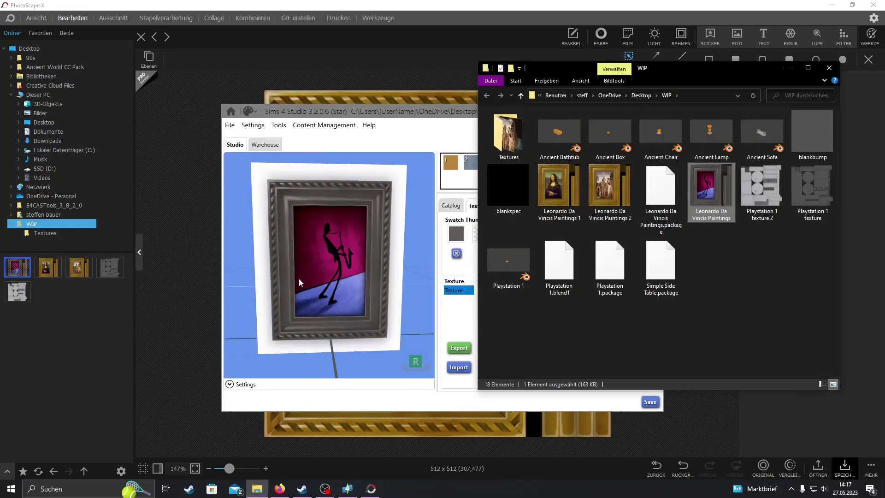
Switch to PhotoScape X, load the exported dark frame texture and insert the Salvator Mundi picture from the Textures folder.
click(203, 330)
click(60, 270)
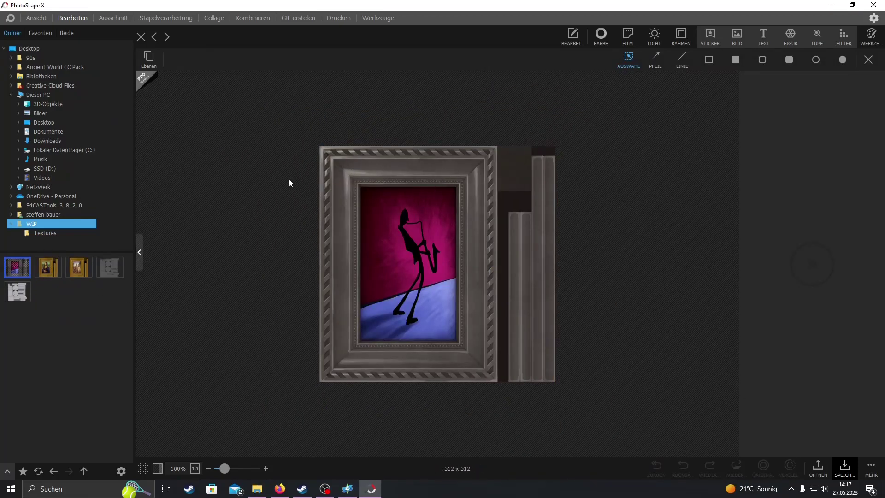
scroll(289, 180, up, 1)
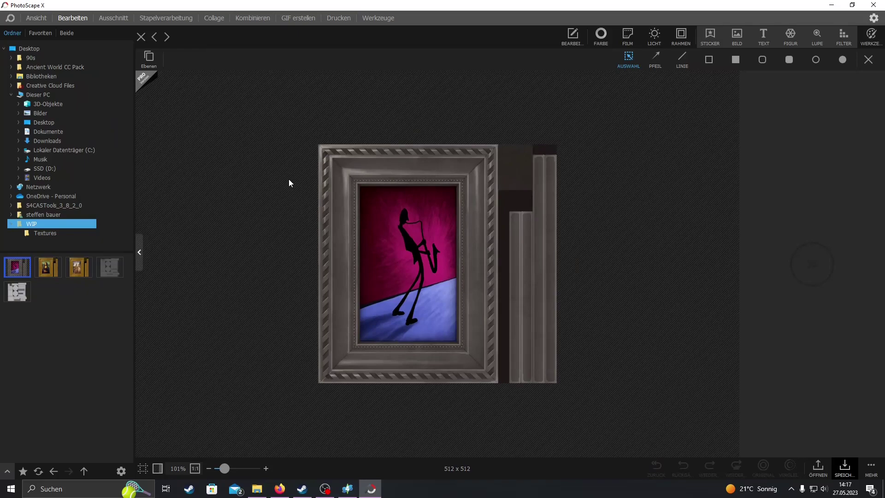
scroll(289, 182, up, 1)
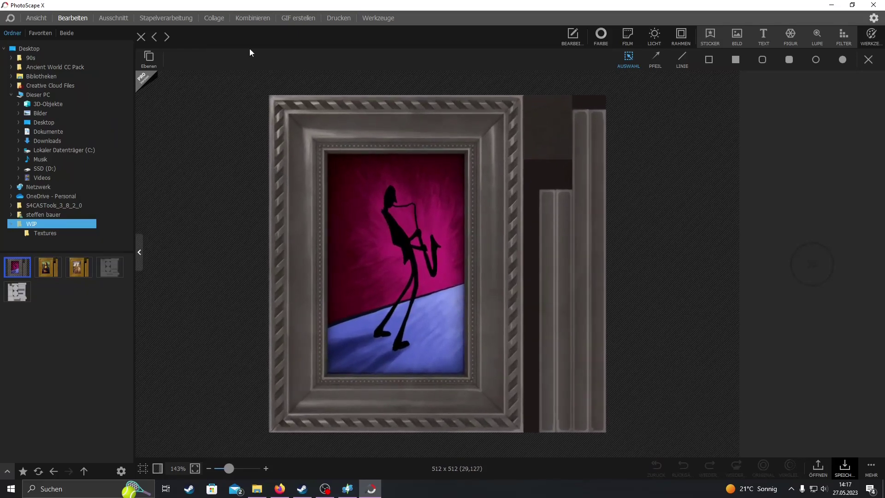
click(737, 34)
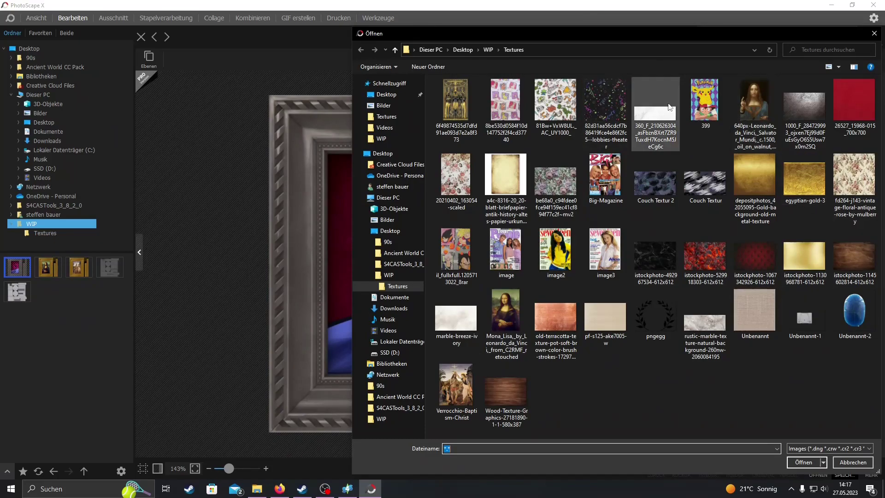
click(736, 109)
click(804, 466)
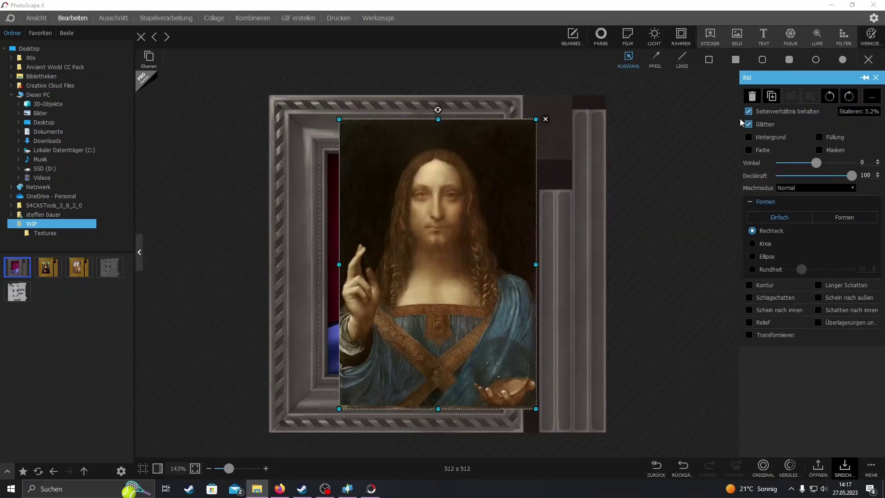
Unlock the Salvator Mundi picture's aspect ratio, then move and resize it to fill the dark frame's opening.
click(748, 111)
drag(412, 230, 427, 274)
scroll(397, 259, up, 1)
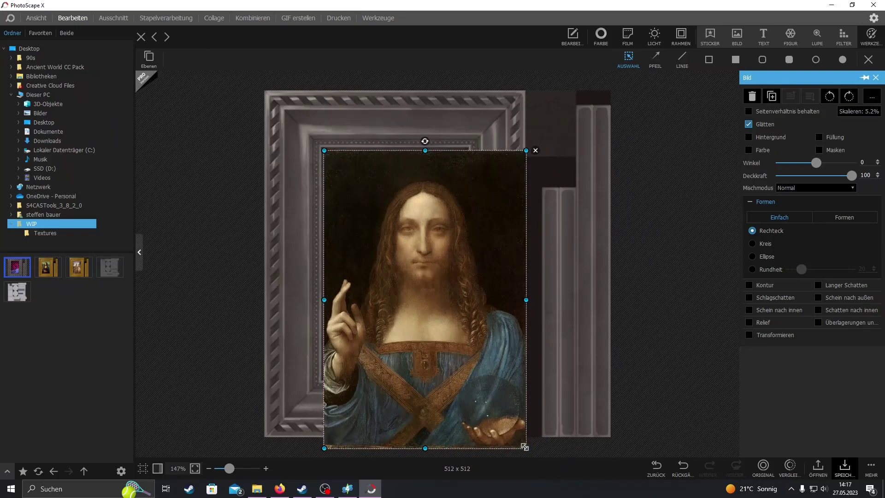
drag(525, 446, 465, 378)
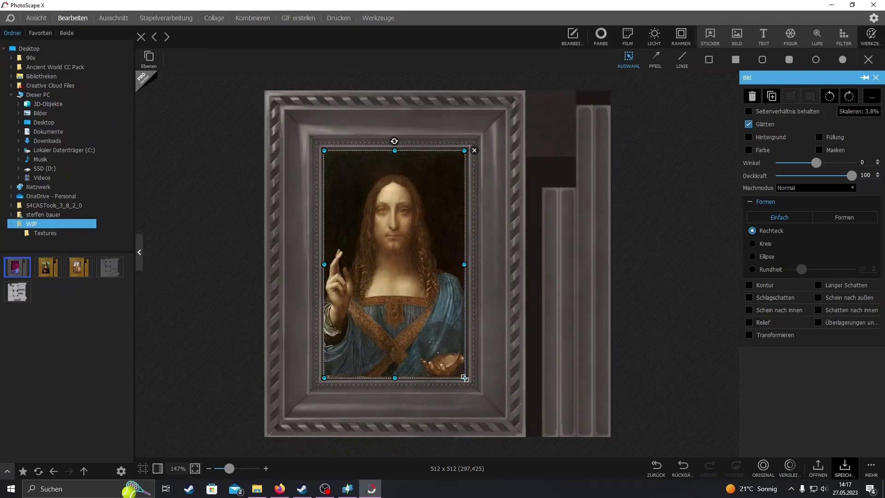
click(610, 313)
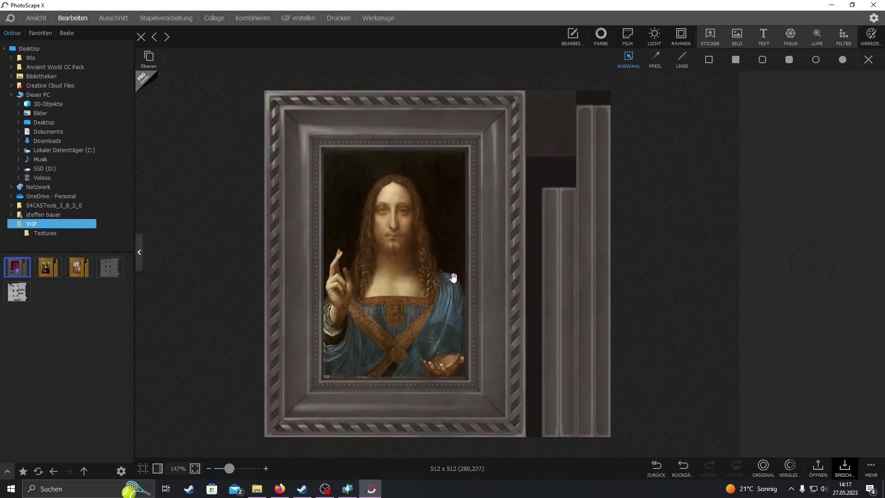
Save the edited dark frame texture as "Leonardo Da Vincis Paintings" PNG in the WIP folder, replacing the existing file.
click(845, 469)
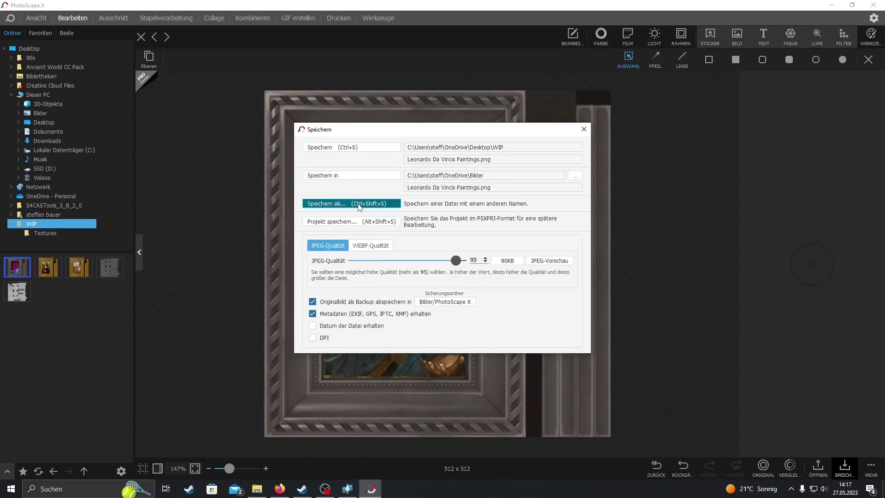
click(358, 204)
click(742, 465)
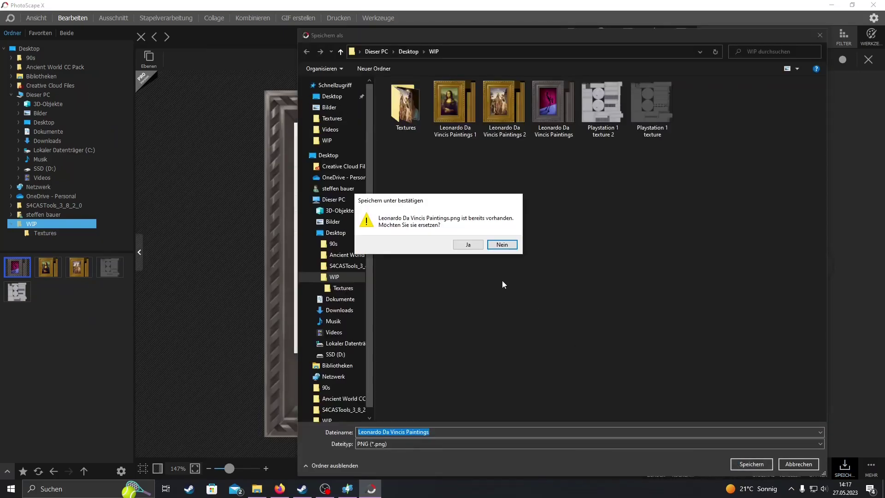
click(469, 245)
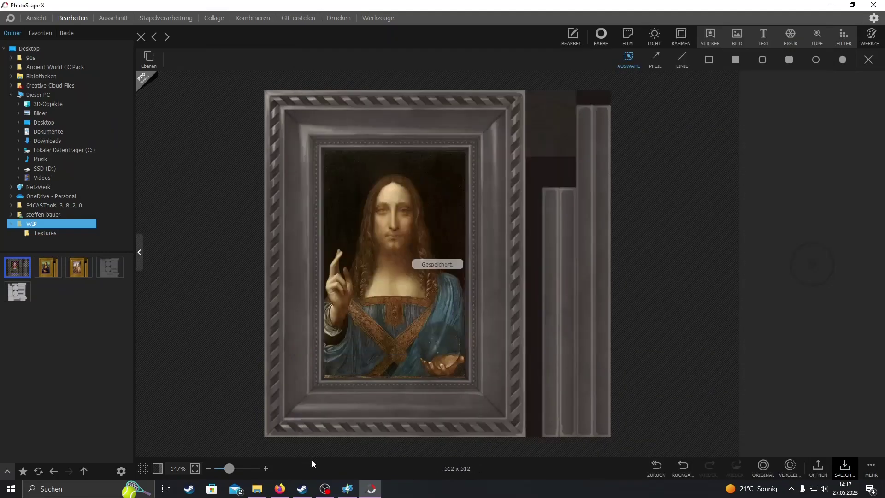
Switch to Sims 4 Studio and import "Leonardo Da Vincis Paintings" as the third swatch's texture.
click(347, 489)
click(458, 368)
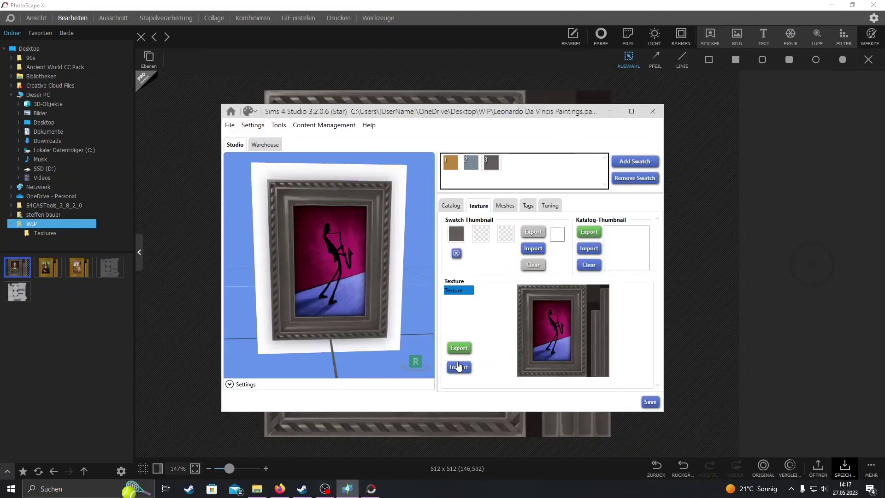
click(477, 198)
click(580, 338)
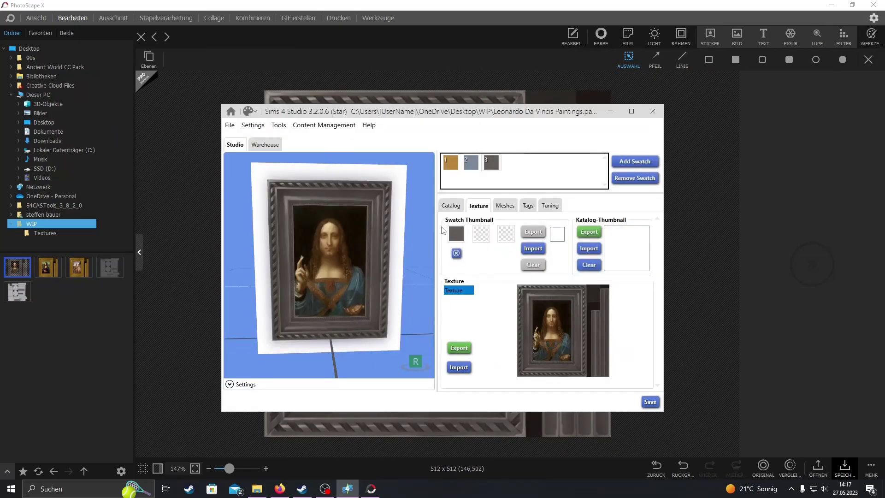
Preview all three painting swatches in turn and save the package.
click(451, 162)
click(472, 164)
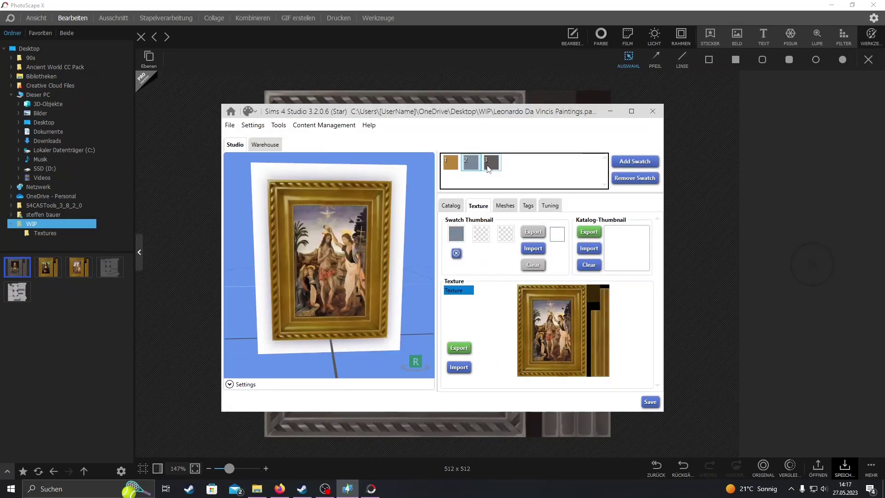
click(491, 164)
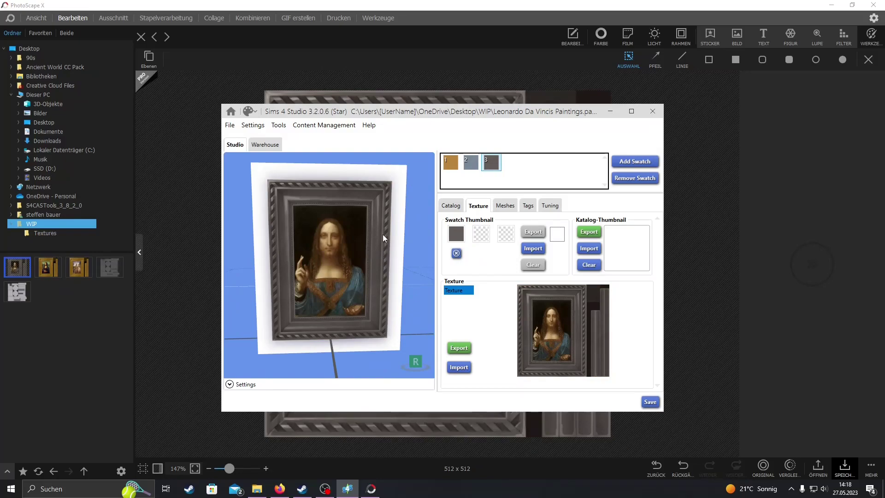
click(650, 401)
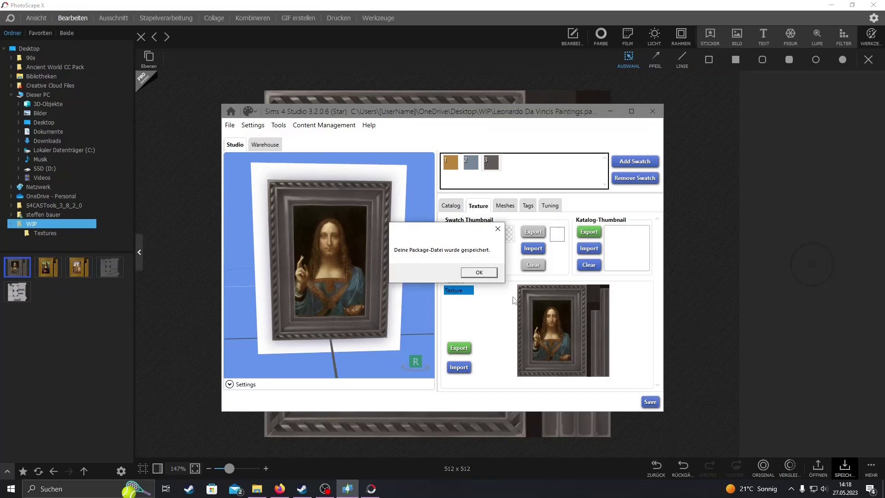
click(477, 272)
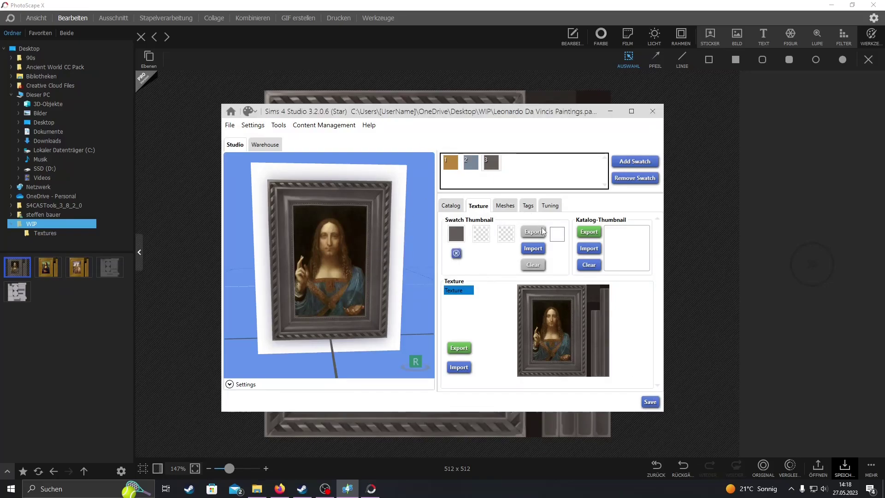
click(508, 208)
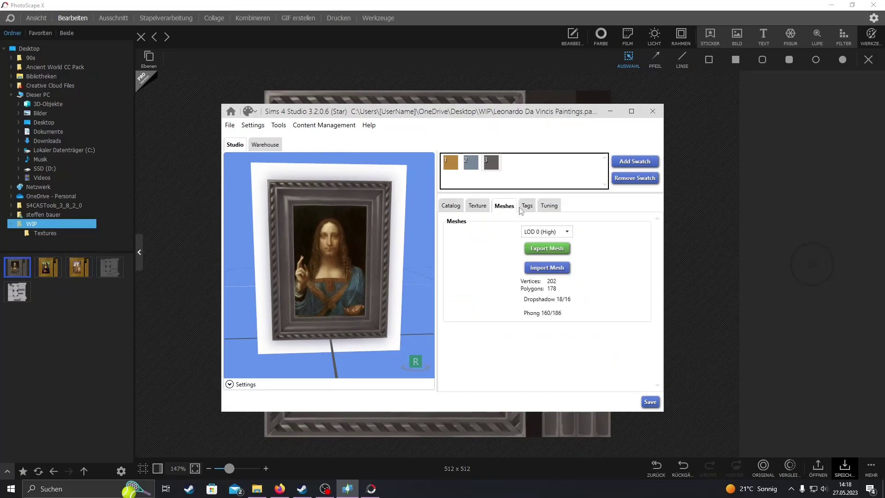
click(523, 207)
click(547, 211)
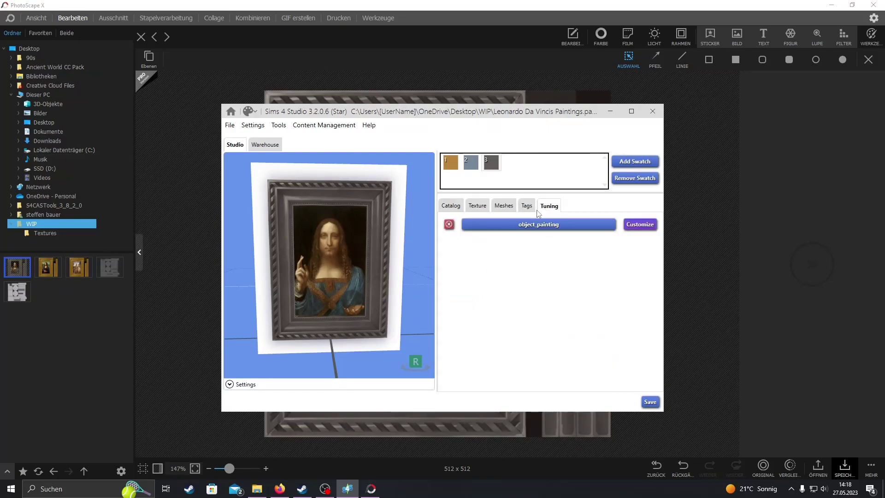
click(484, 211)
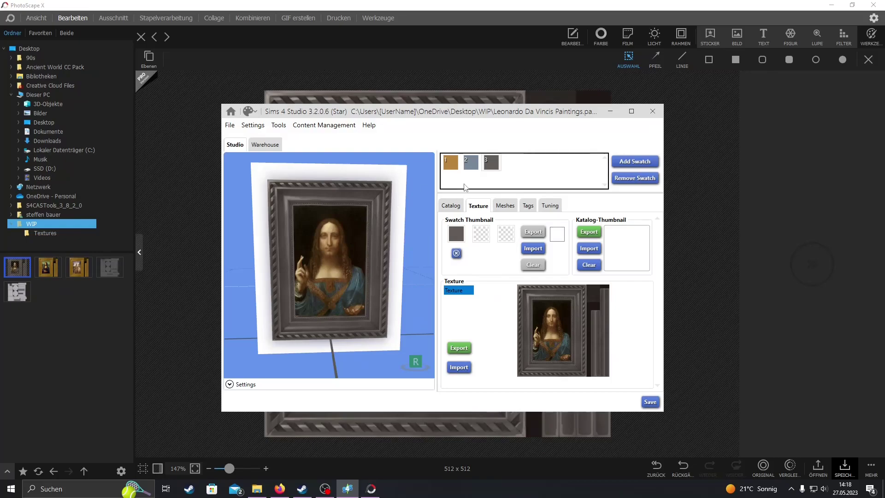
Close PhotoScape X and Sims 4 Studio, and bring up the Sims 4 Mods folder in File Explorer.
click(874, 4)
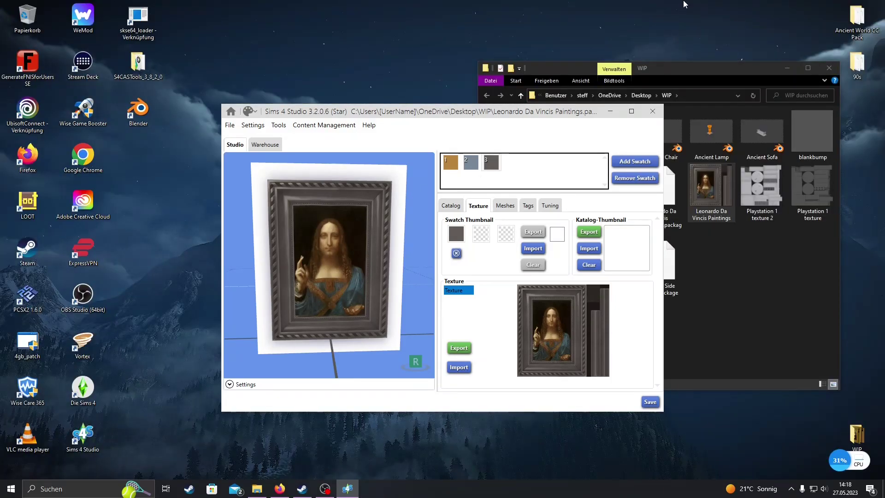
click(652, 113)
click(257, 489)
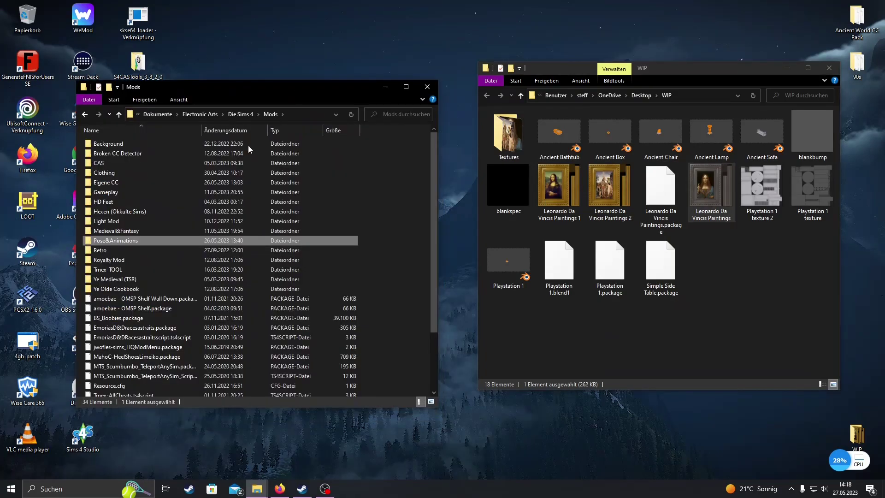
Copy "Leonardo Da Vincis Paintings.package" from the WIP folder into the "Eigene CC" subfolder of Mods.
double_click(123, 184)
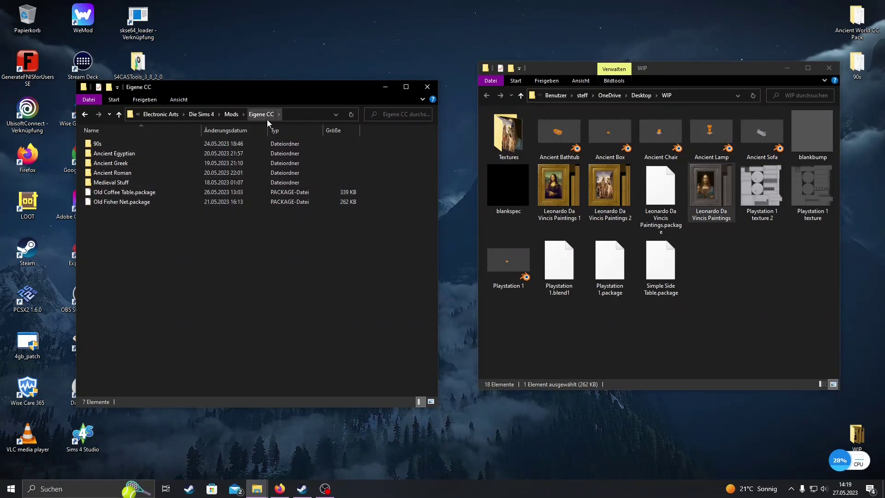
click(712, 261)
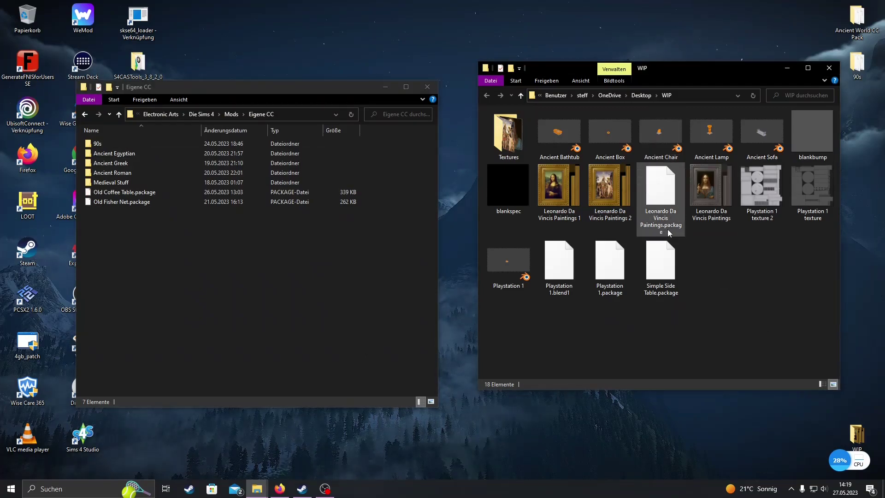
mouse_move(665, 229)
mouse_down()
mouse_move(307, 322)
mouse_move(219, 300)
mouse_move(204, 283)
mouse_up()
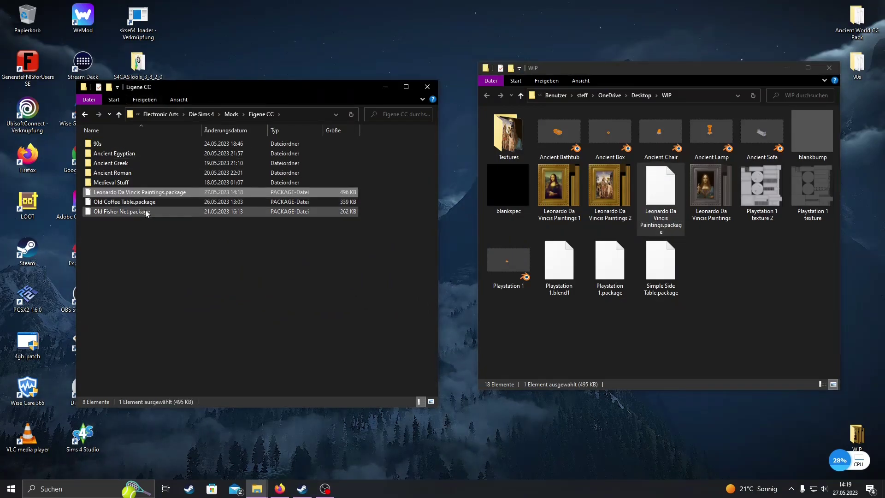
Move the "Leonardo Da Vincis Paintings 1" and "2" images from the WIP folder to the recycle bin.
click(829, 68)
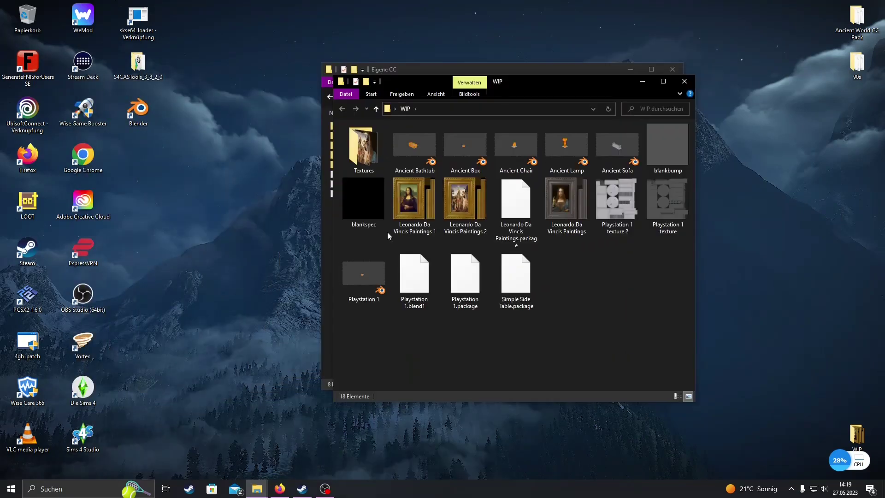
click(415, 203)
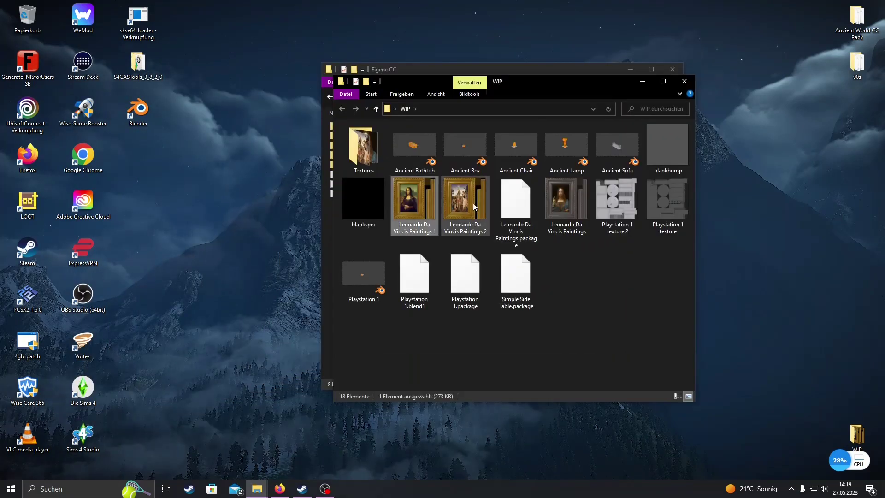
ctrl+click(457, 213)
mouse_move(458, 213)
mouse_down()
mouse_move(73, 28)
mouse_move(26, 19)
mouse_move(465, 203)
mouse_move(27, 20)
mouse_up()
click(257, 489)
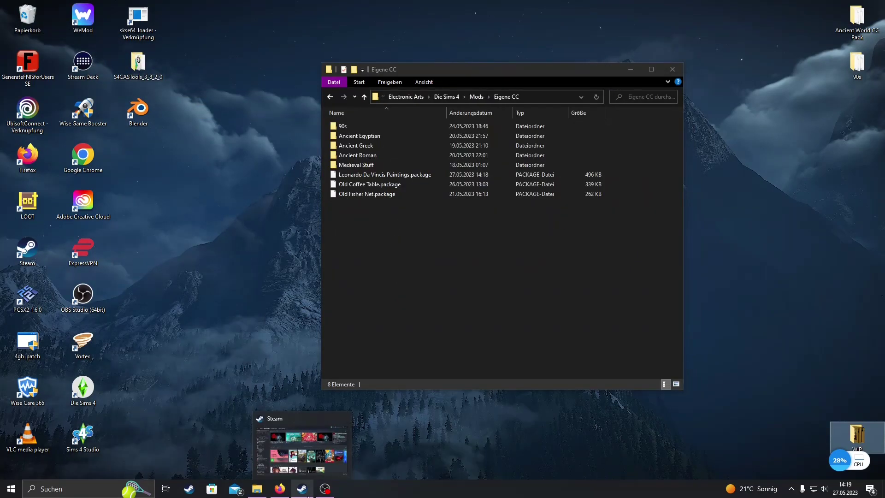
Launch Die Sims 4 and show the living room's wall decorations in the build mode catalogue.
double_click(83, 389)
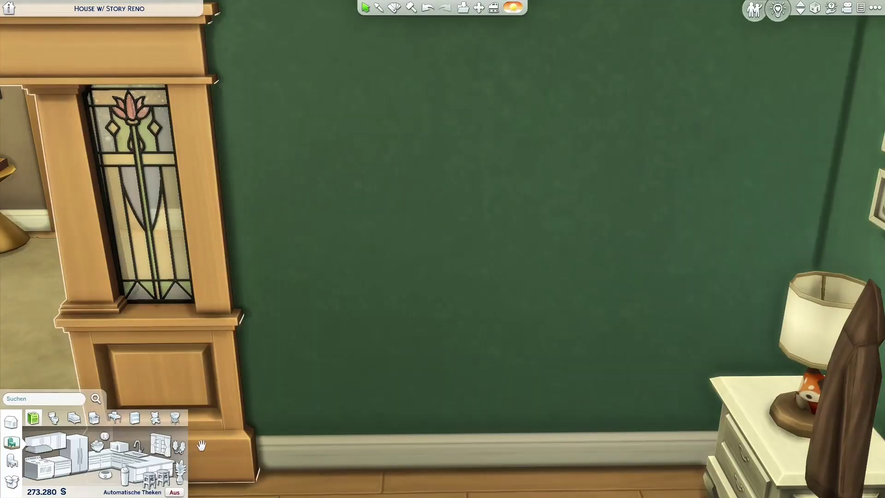
click(94, 418)
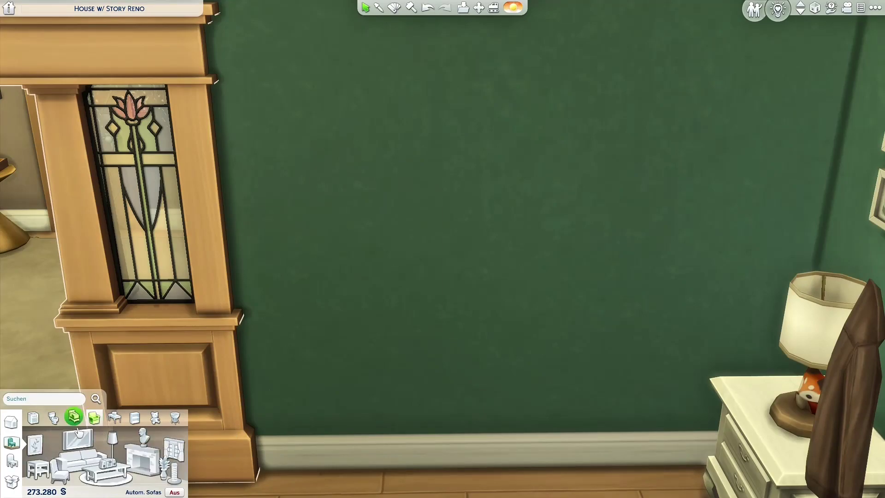
click(35, 445)
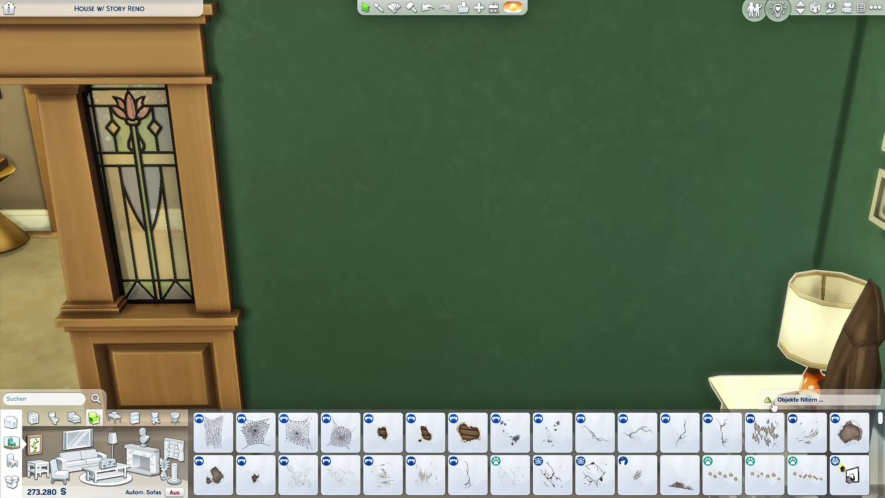
Filter the wall decorations to custom content ("Benutzerdefinierte Inhalte") and hang the gold-framed Mona Lisa painting on the green wall.
click(774, 402)
click(838, 317)
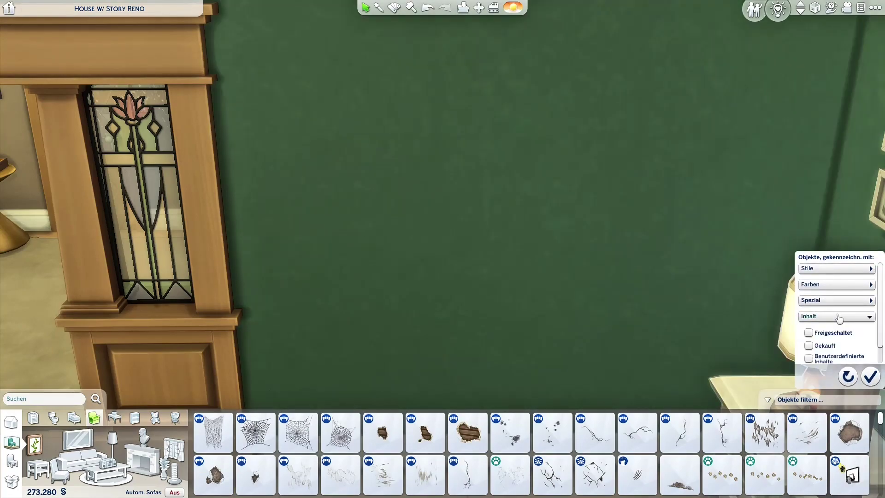
click(809, 359)
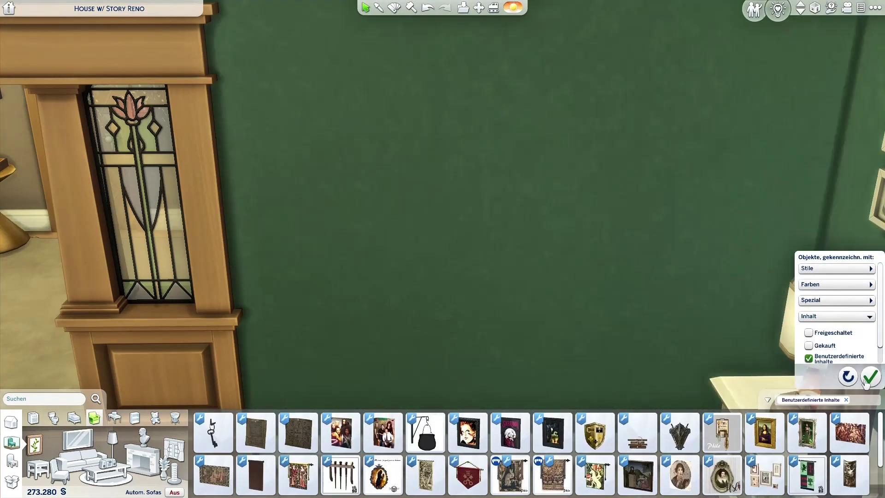
click(870, 376)
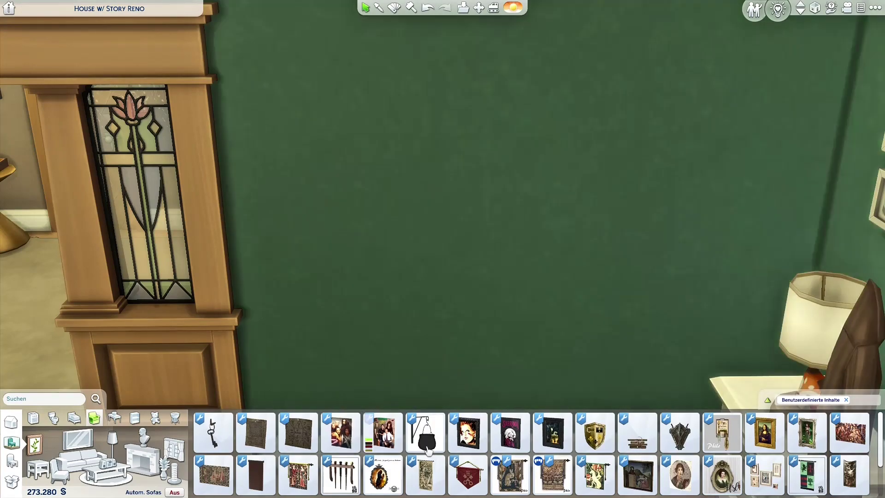
click(768, 428)
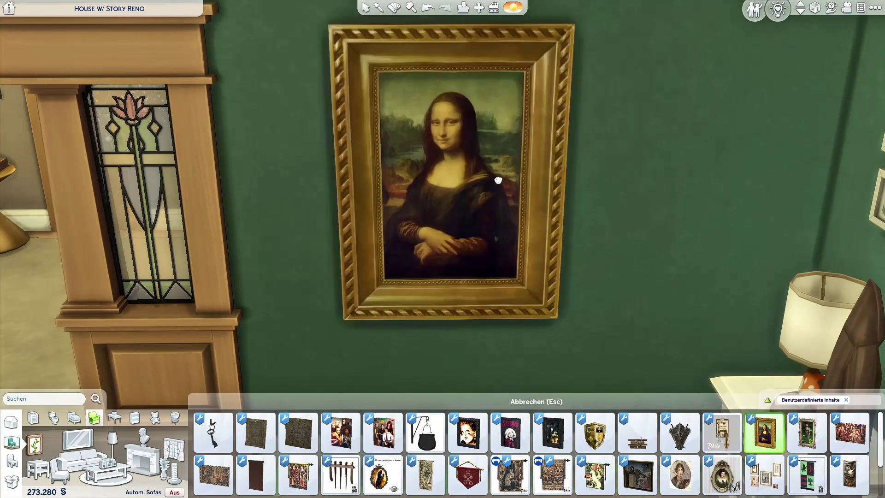
click(497, 180)
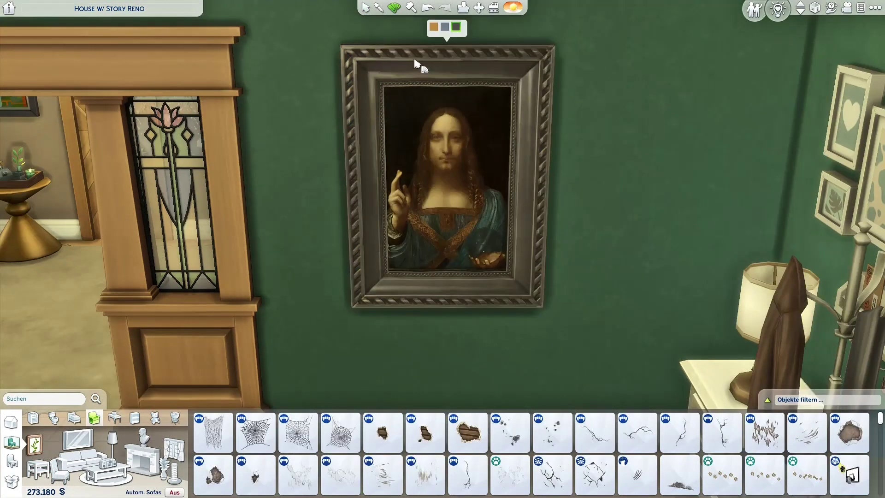
Preview all three swatches on the hung painting, return to the gold-framed Mona Lisa, and inspect it up close.
click(433, 29)
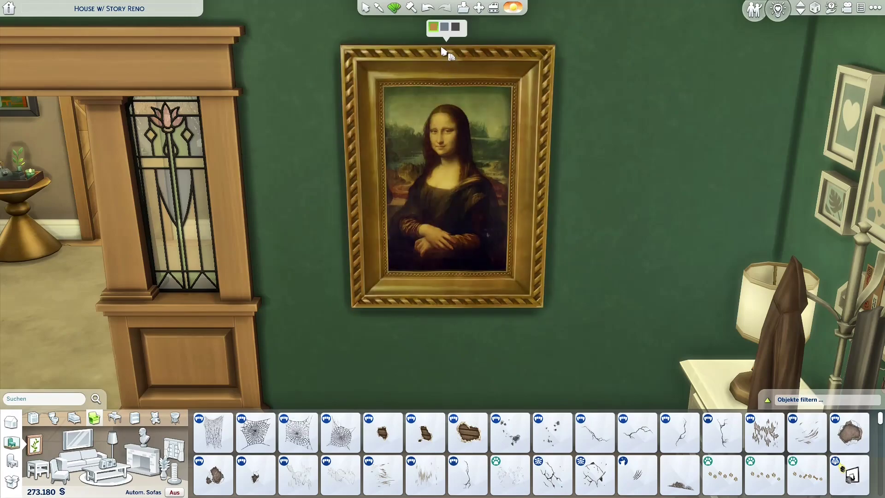
click(444, 28)
mouse_move(447, 73)
click(455, 27)
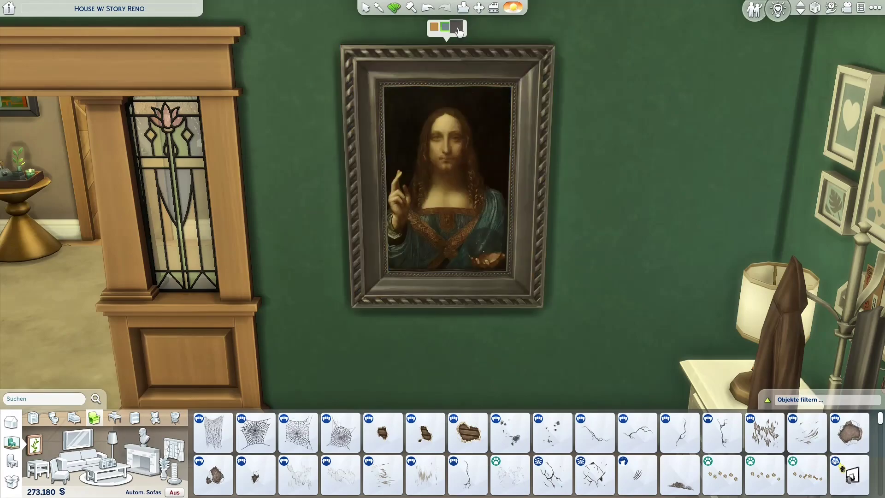
click(434, 27)
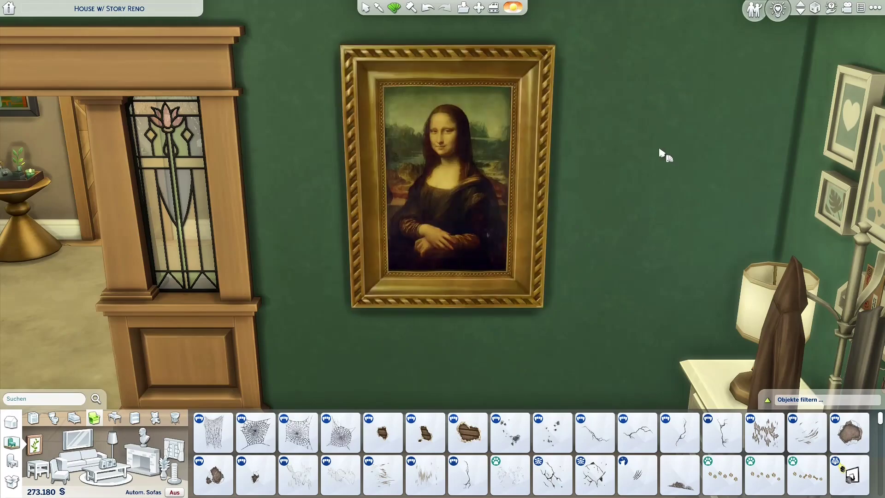
scroll(635, 164, up, 3)
scroll(488, 95, up, 2)
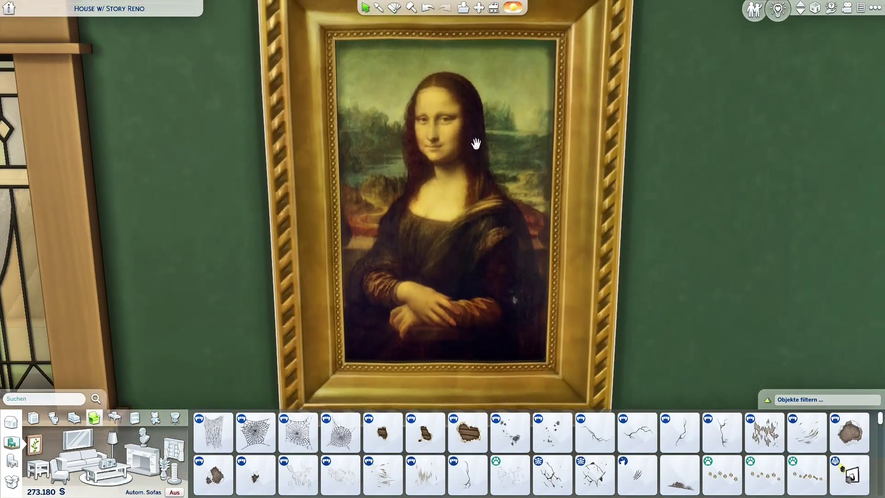
scroll(494, 193, up, 1)
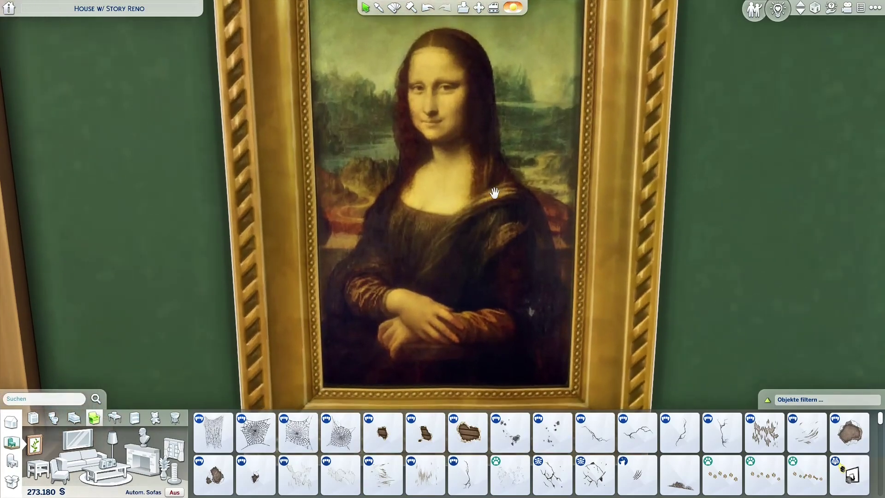
scroll(494, 192, down, 4)
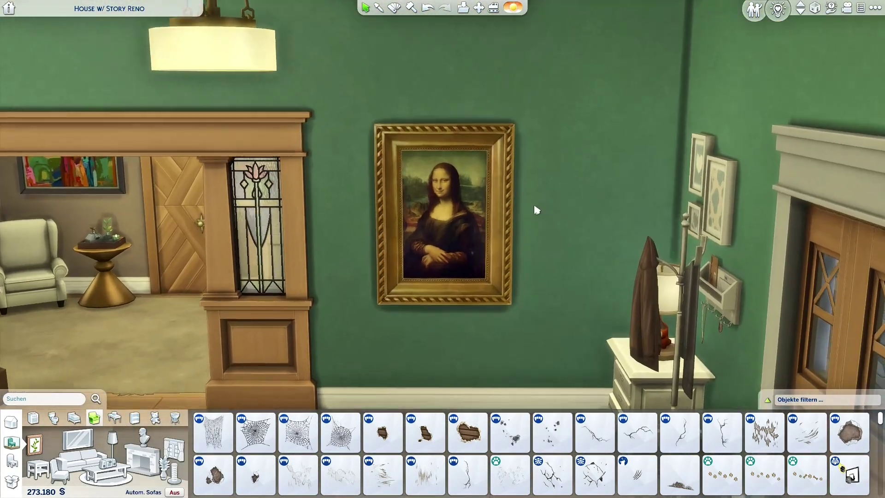
scroll(536, 210, up, 3)
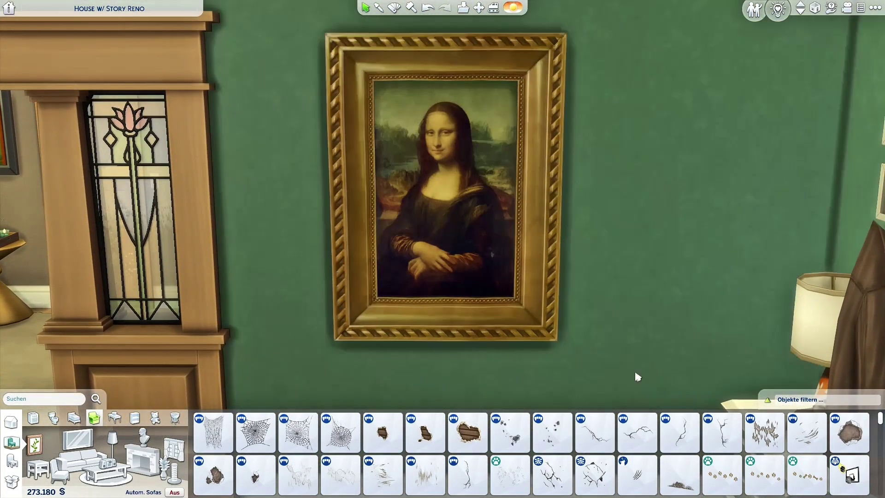
scroll(691, 267, down, 3)
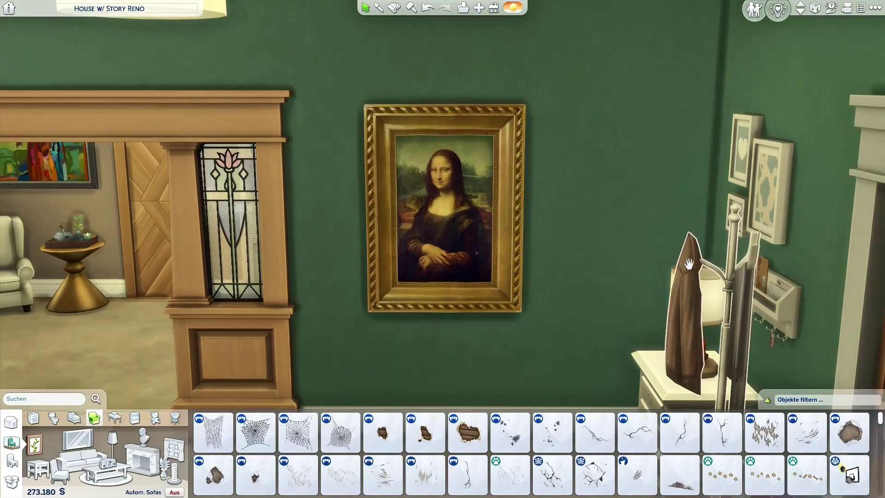
scroll(670, 262, up, 3)
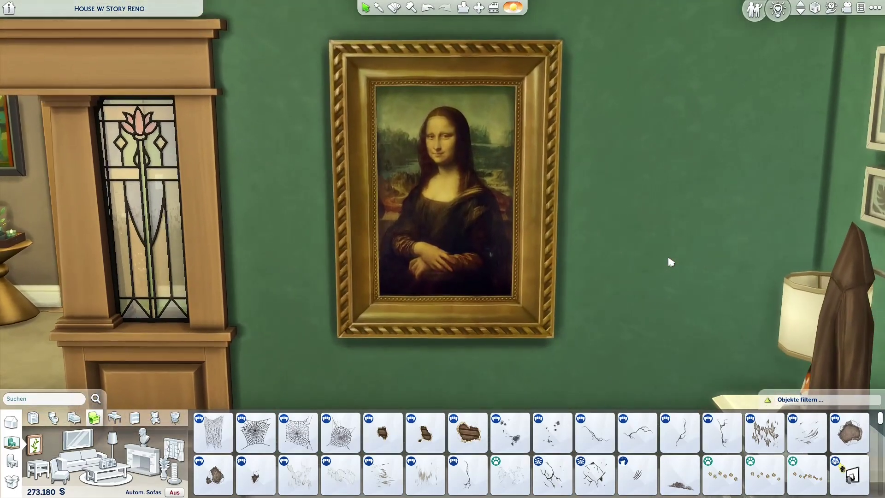
scroll(671, 262, down, 2)
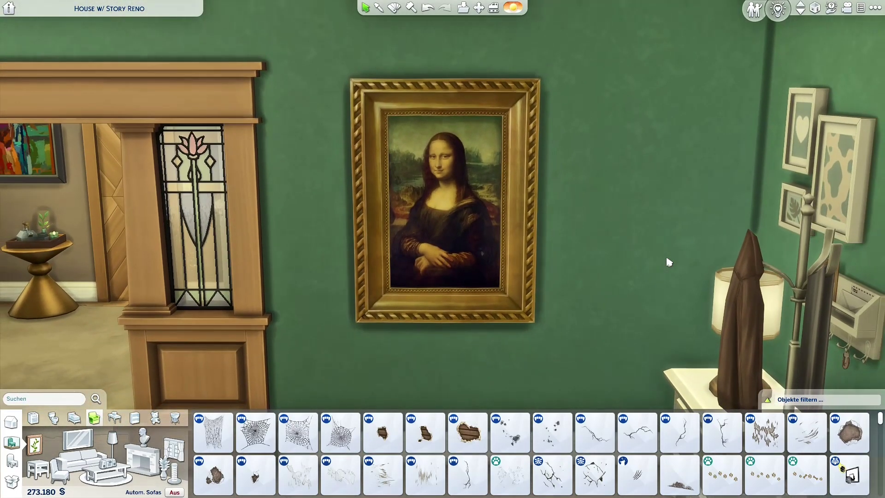